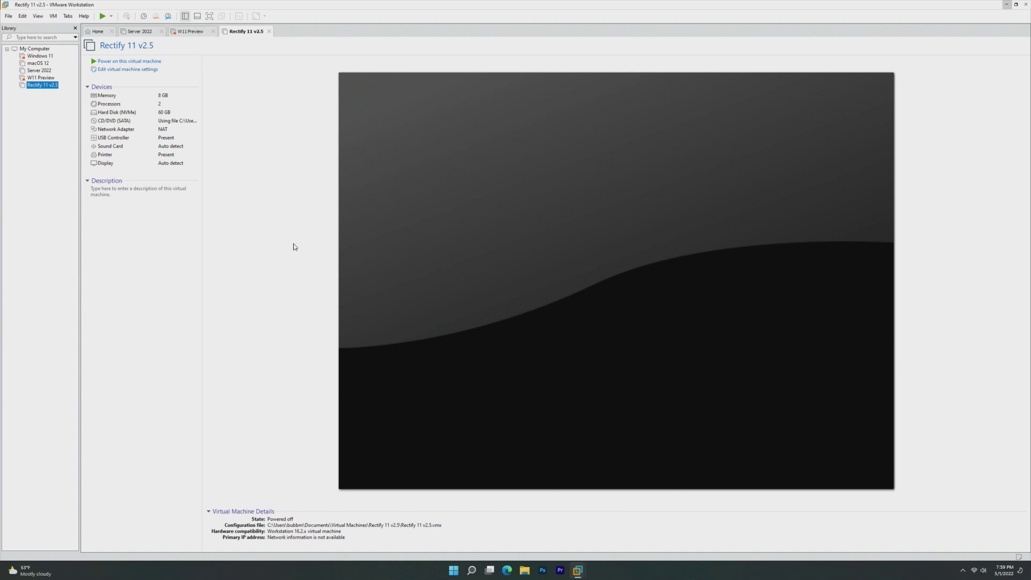
Step: Power on the Rectify 11 v2.5 virtual machine from the VMware Library
left_click(156, 61)
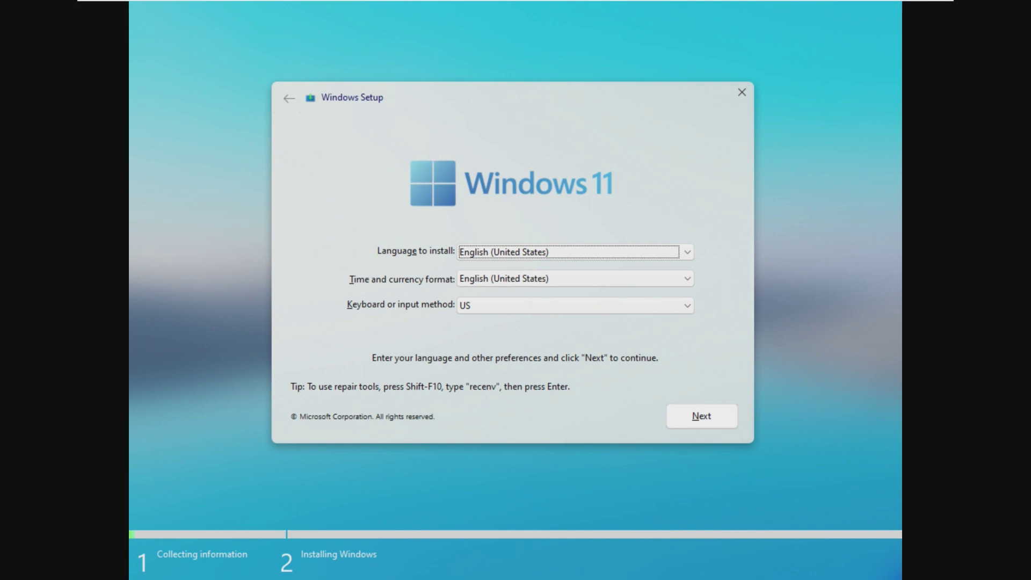
Step: Run a Custom Windows install with no product key onto the unallocated 60 GB drive
left_click(722, 425)
left_click(556, 423)
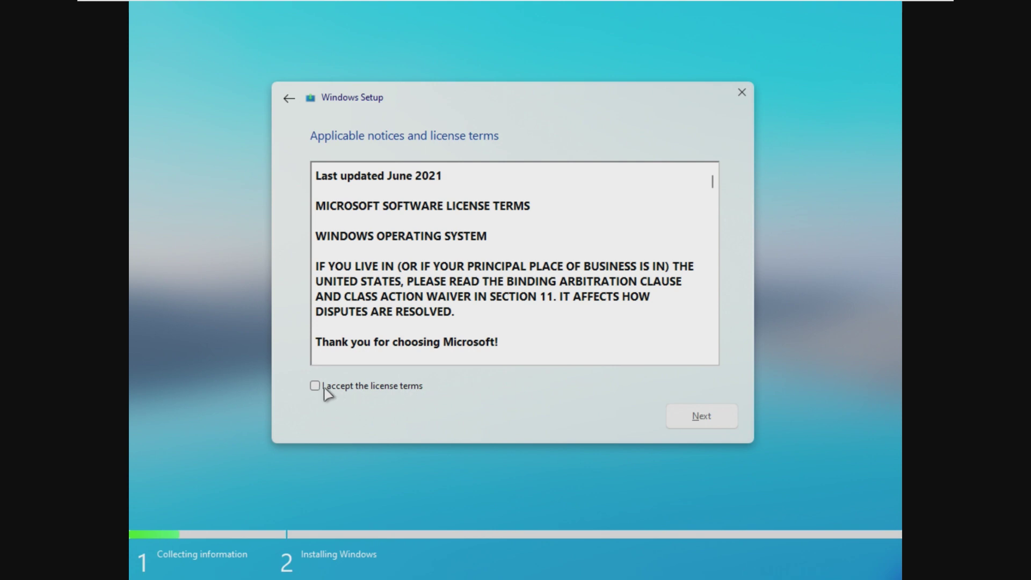
left_click(325, 388)
left_click(709, 420)
left_click(433, 277)
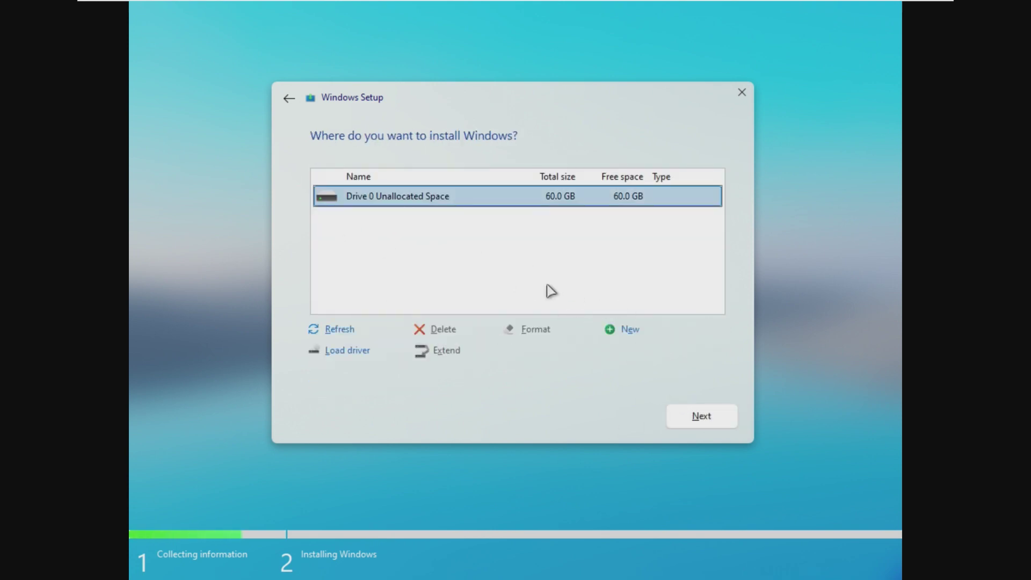
left_click(719, 415)
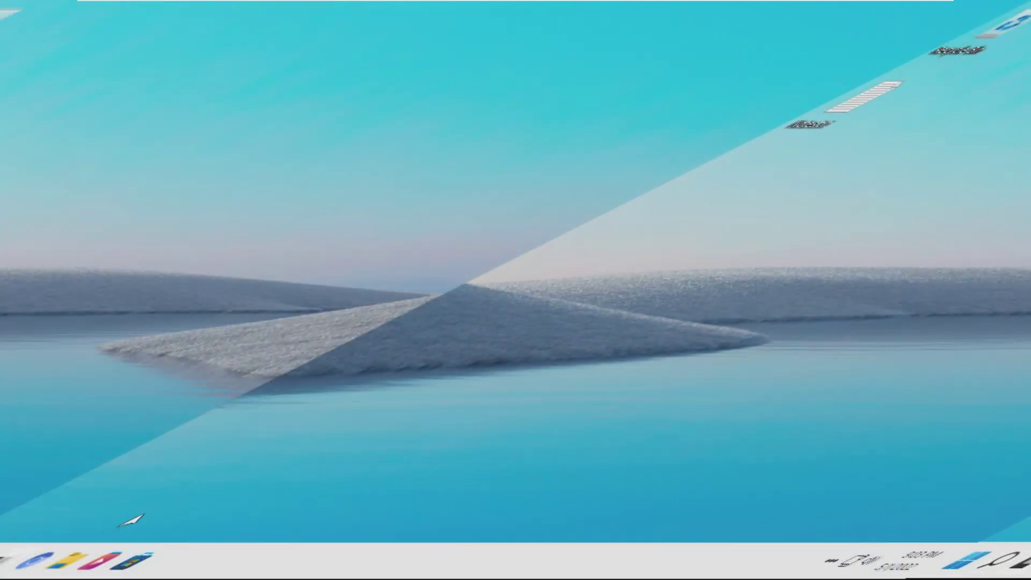
Step: Choose Install VMware Tools from the VM menu and confirm it
mouse_move(102, 3)
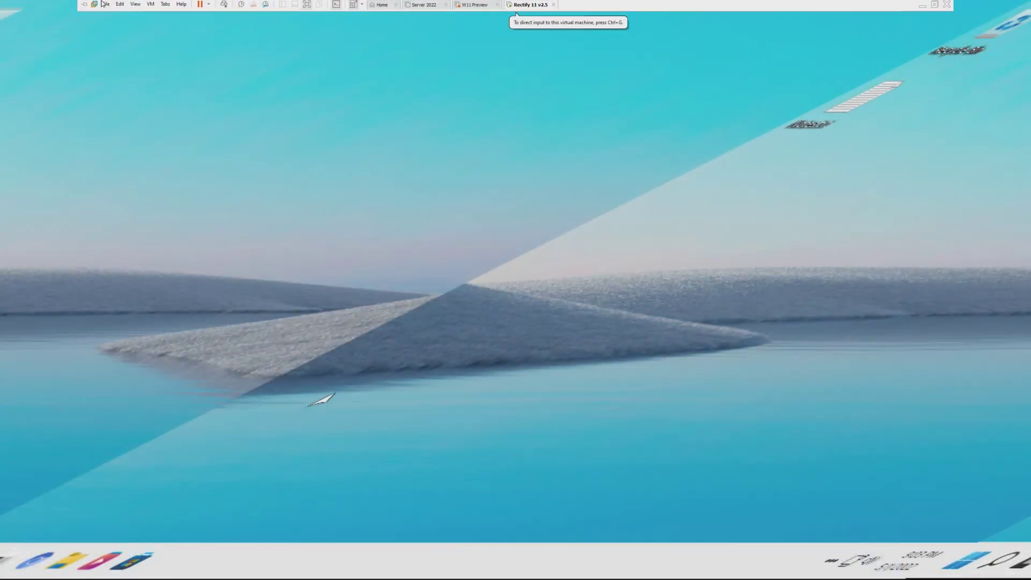
left_click(150, 5)
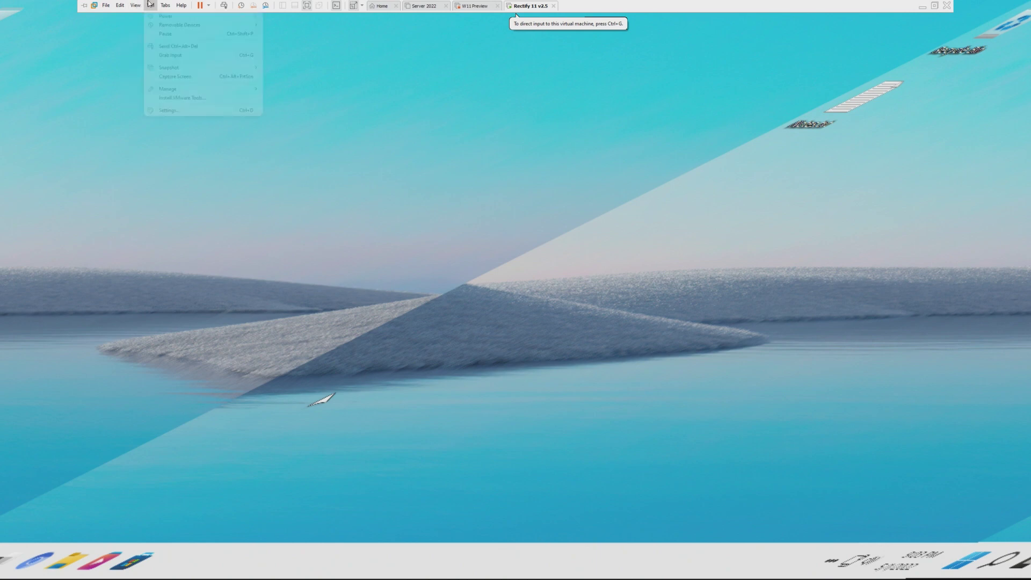
left_click(180, 98)
left_click(529, 318)
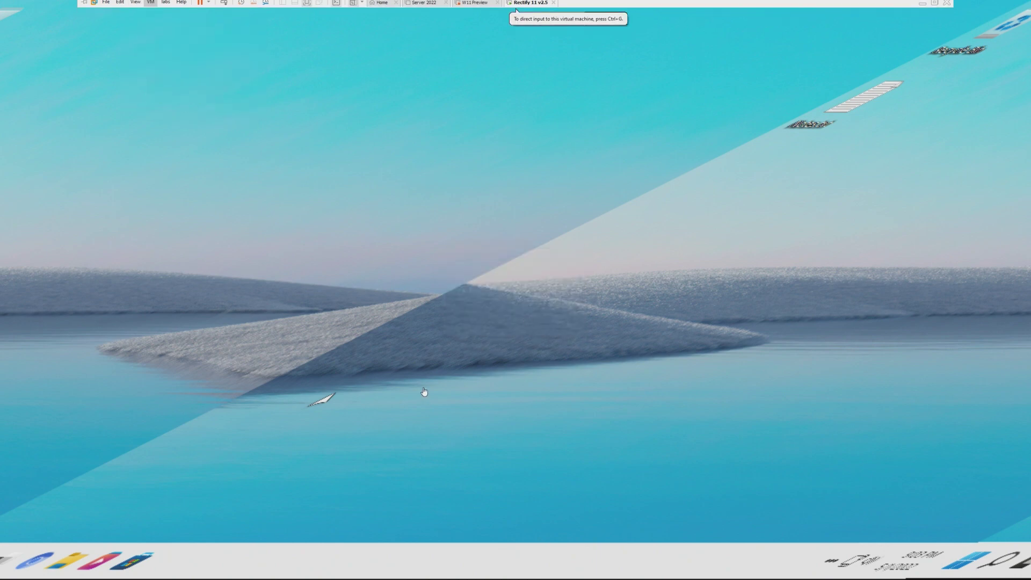
left_click(517, 8)
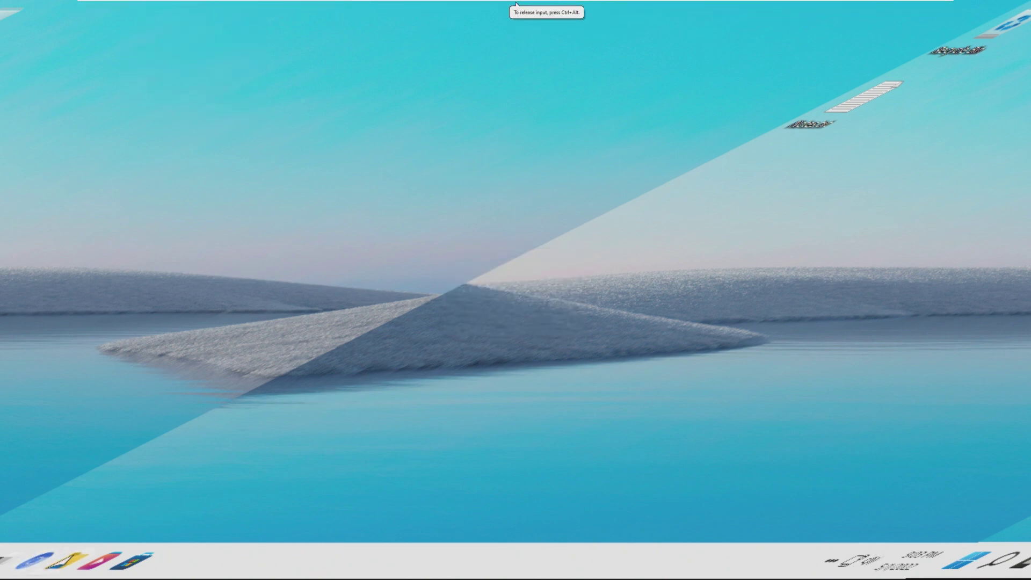
Step: Run the VMware Tools installer from the guest's DVD Drive (D:) in This PC
left_click(65, 562)
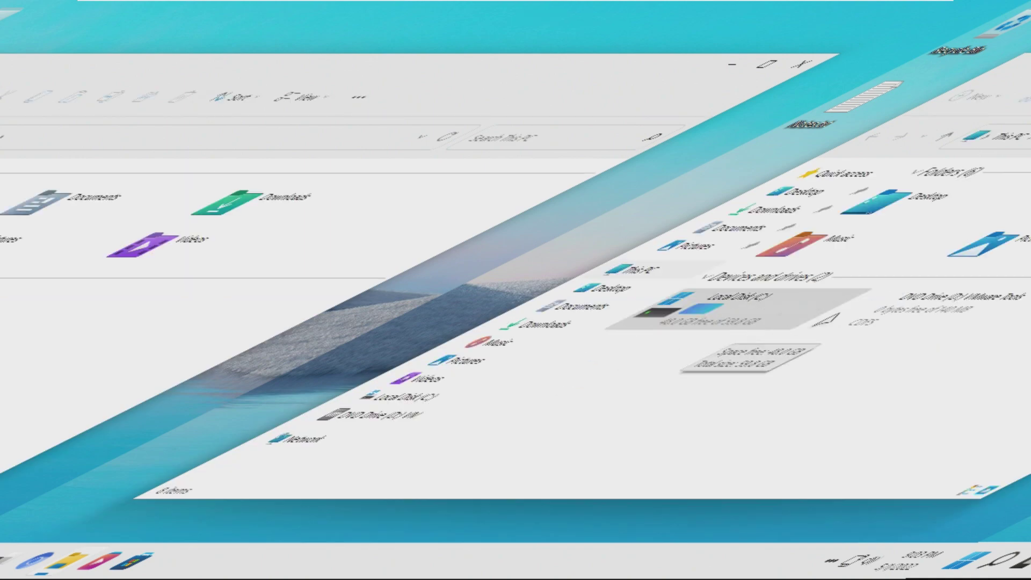
left_click(923, 318)
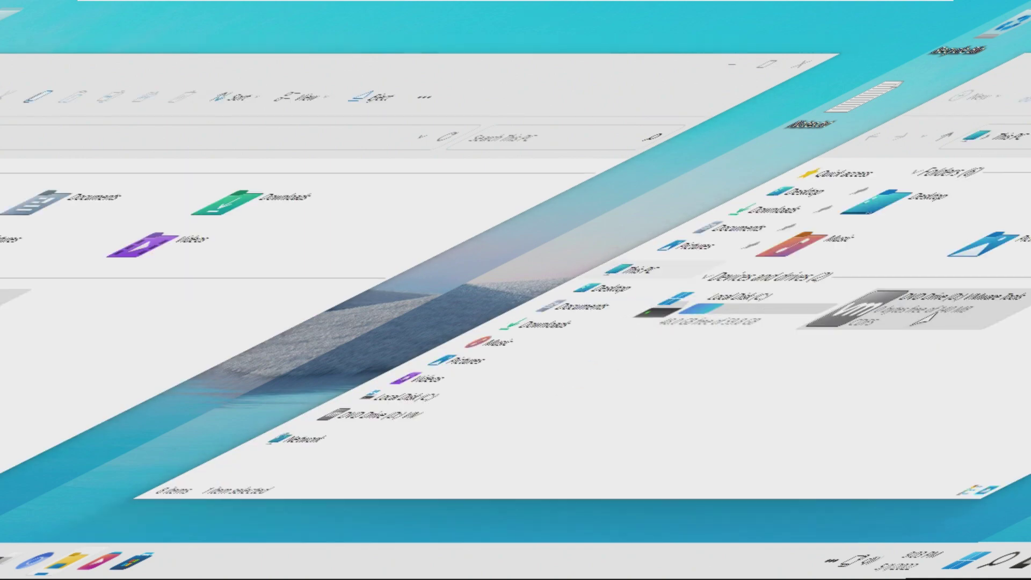
double_click(923, 318)
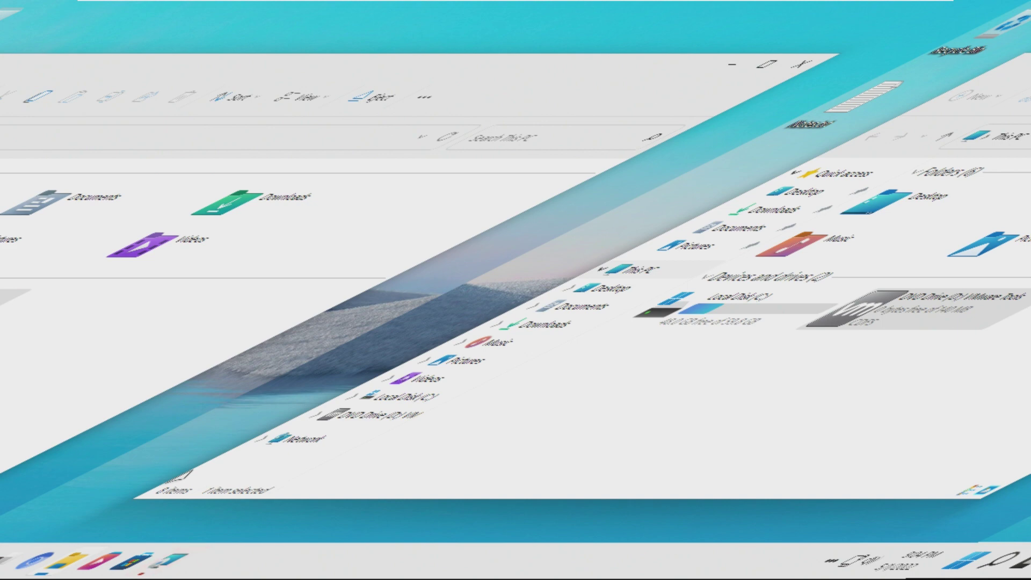
left_click(197, 562)
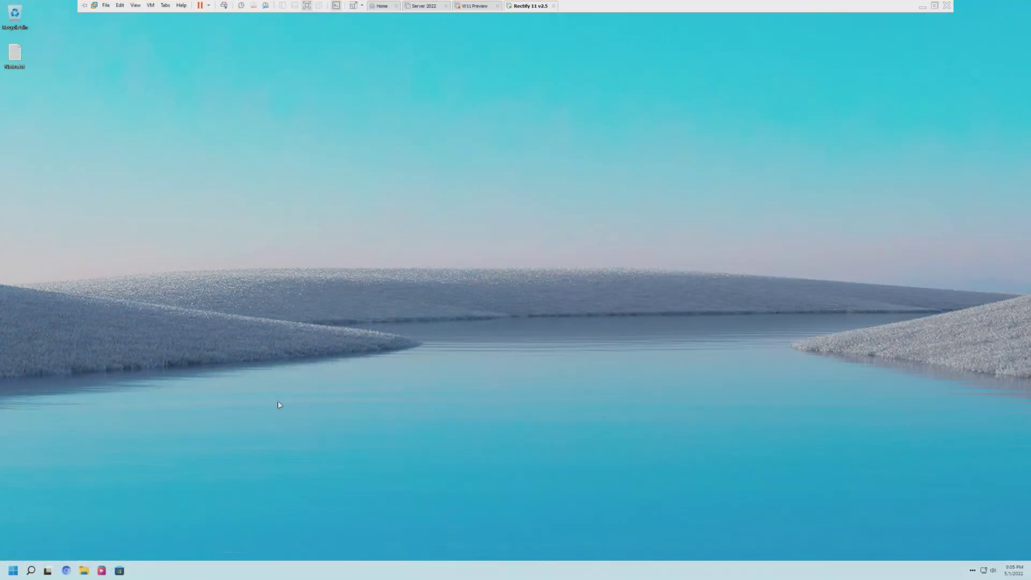
Step: Open the Start menu to show pinned apps like Settings, File Explorer and Chromium
left_click_drag(356, 406, 68, 561)
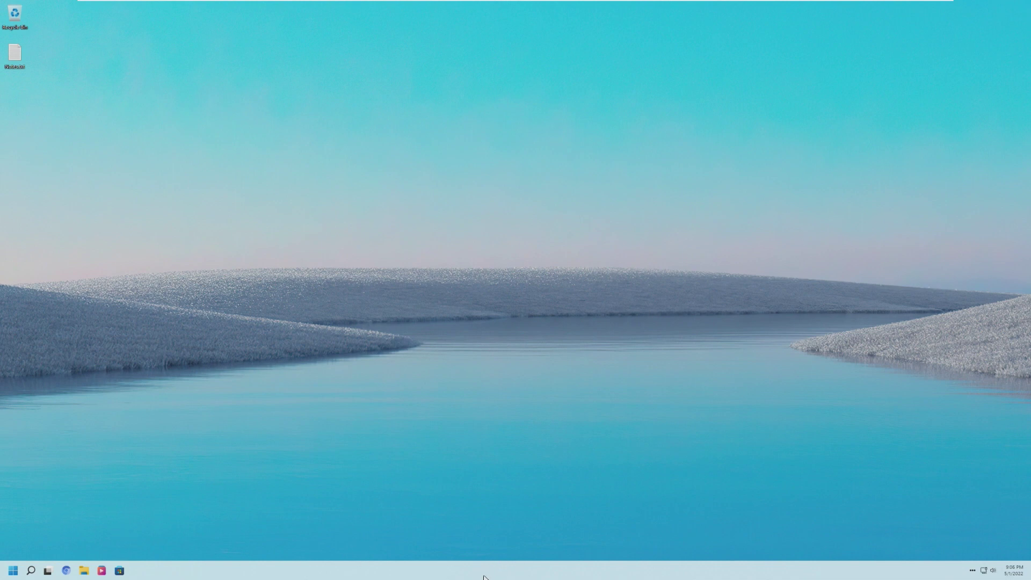
left_click(12, 571)
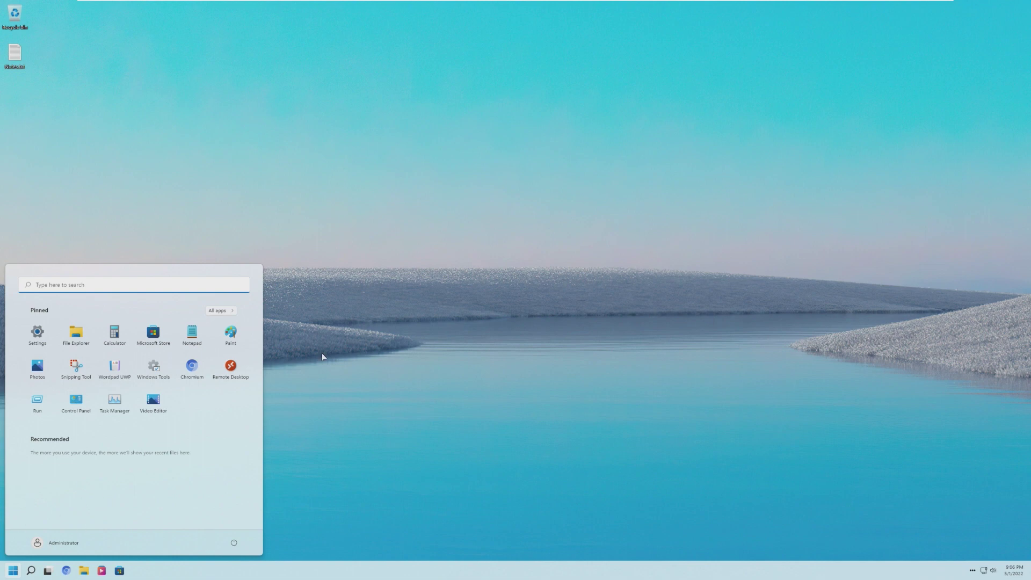
Step: Browse the All apps list, then return to the pinned apps
left_click(219, 310)
scroll(117, 417, "down", 5)
scroll(118, 417, "up", 5)
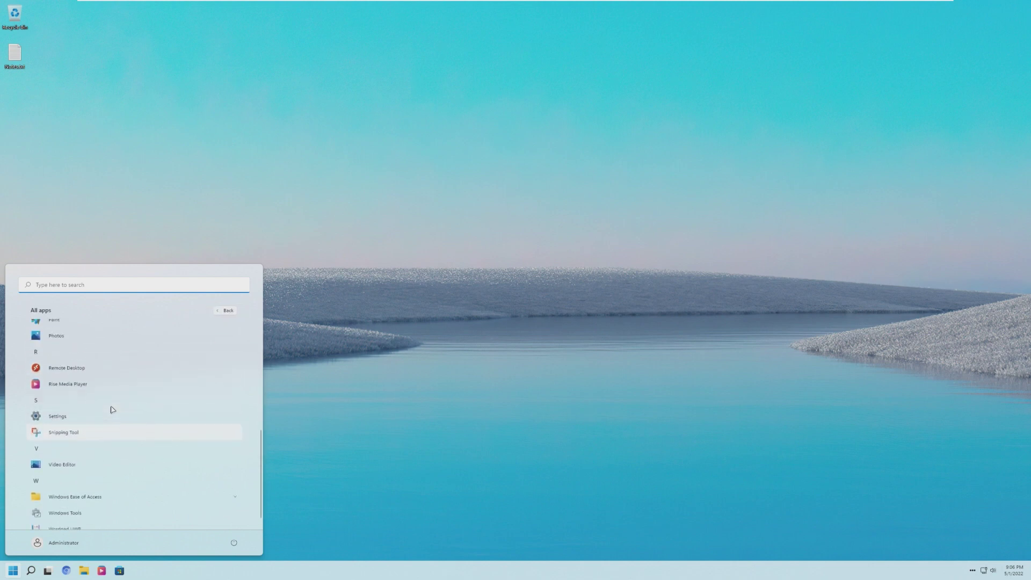
left_click(227, 310)
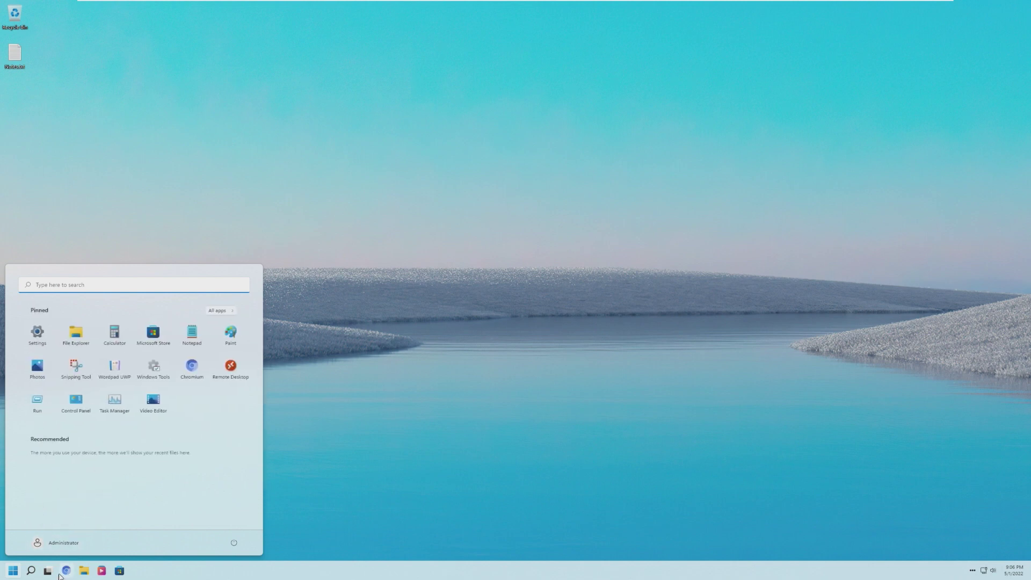
Step: Try Search and Task View, then launch Chromium and File Explorer on This PC
left_click(30, 570)
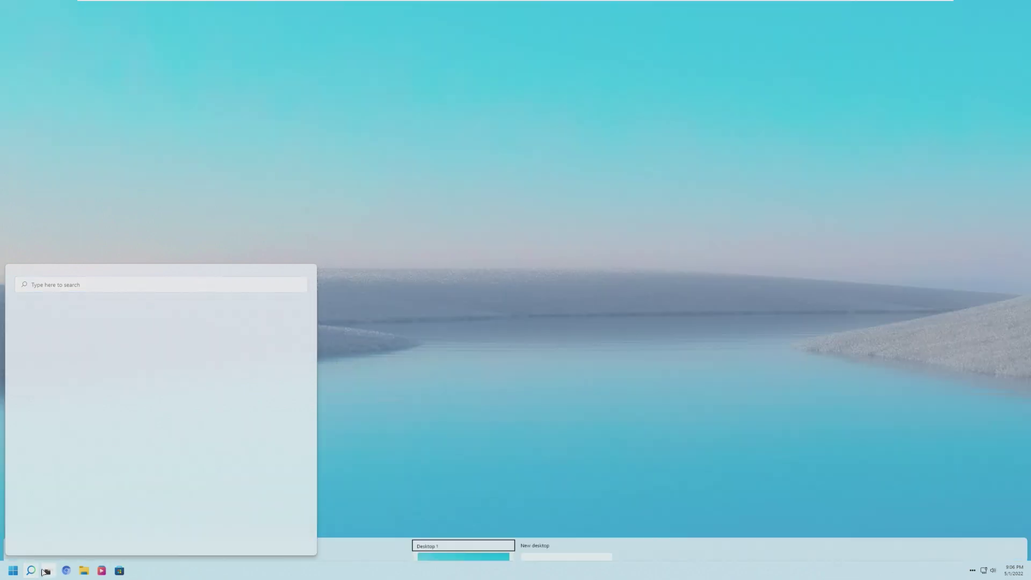
left_click(45, 570)
left_click(45, 570)
left_click(47, 571)
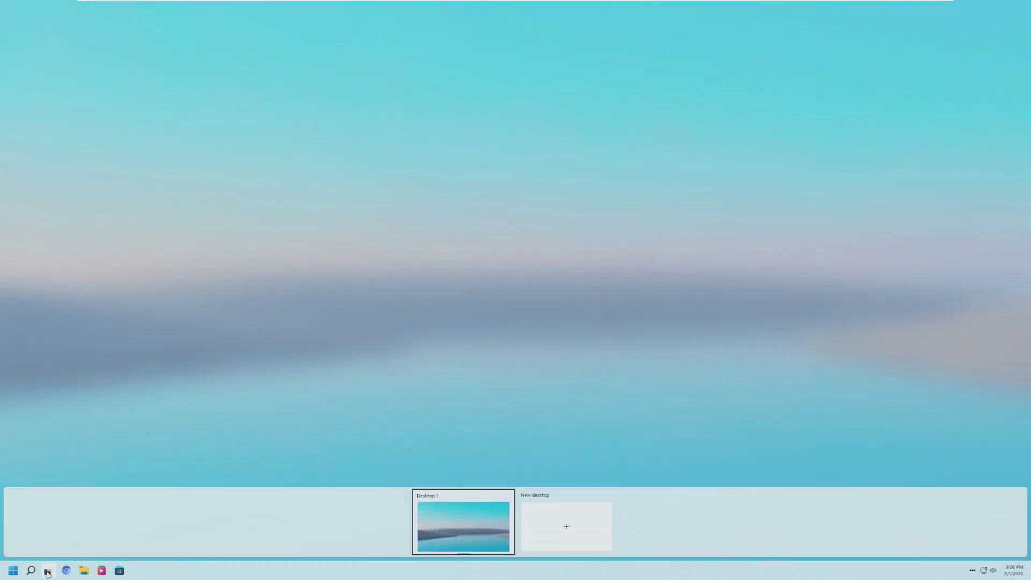
left_click(47, 573)
left_click(64, 572)
left_click(84, 570)
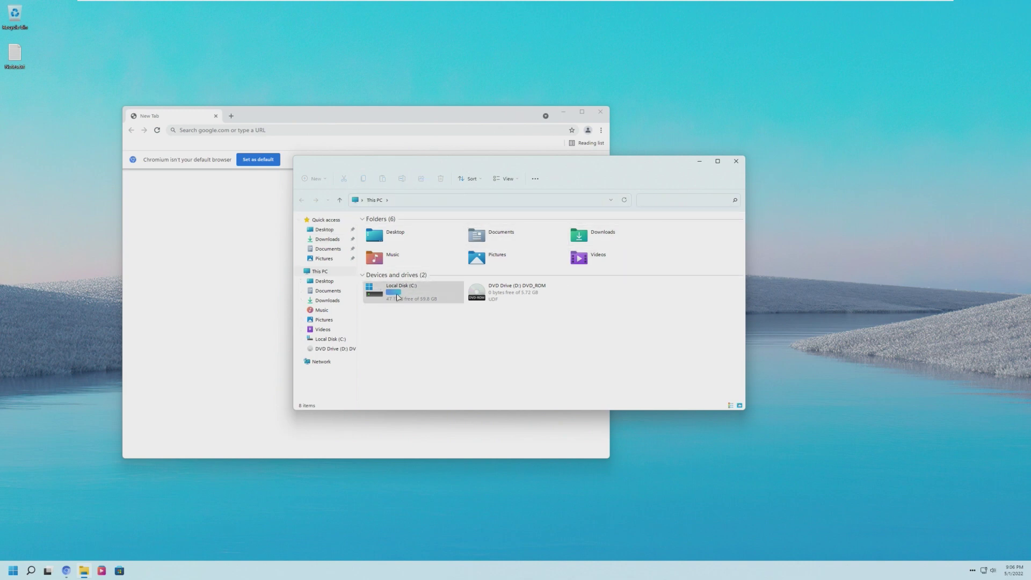
Step: Close File Explorer and complete Rise Media Player's first-run setup with default choices
mouse_move(407, 297)
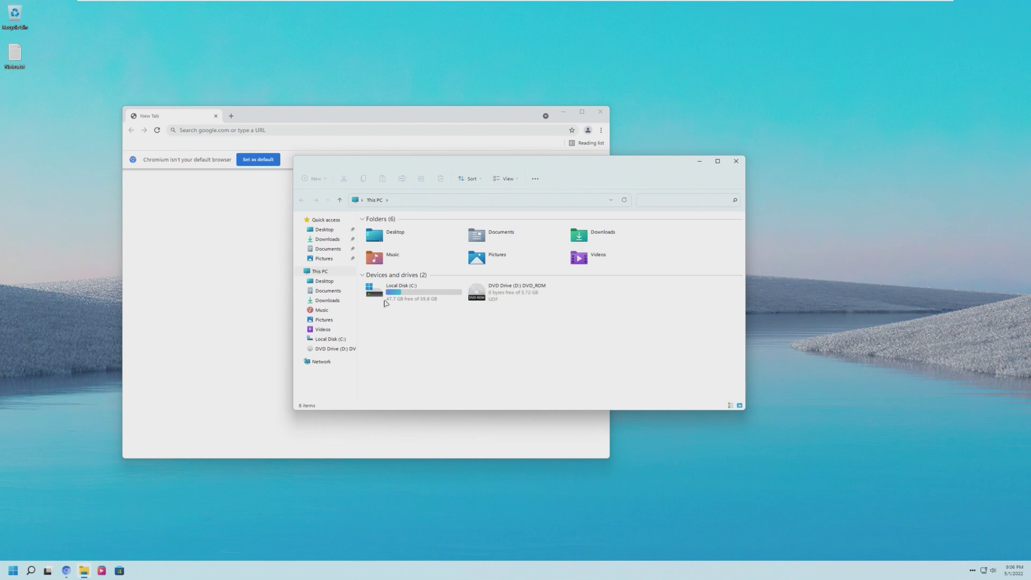
left_click(744, 162)
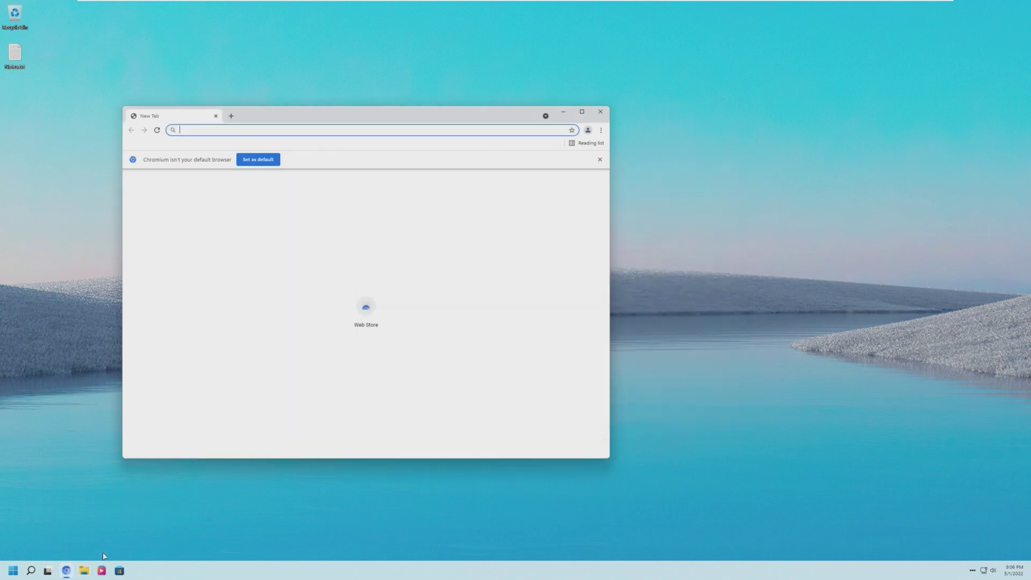
left_click(101, 571)
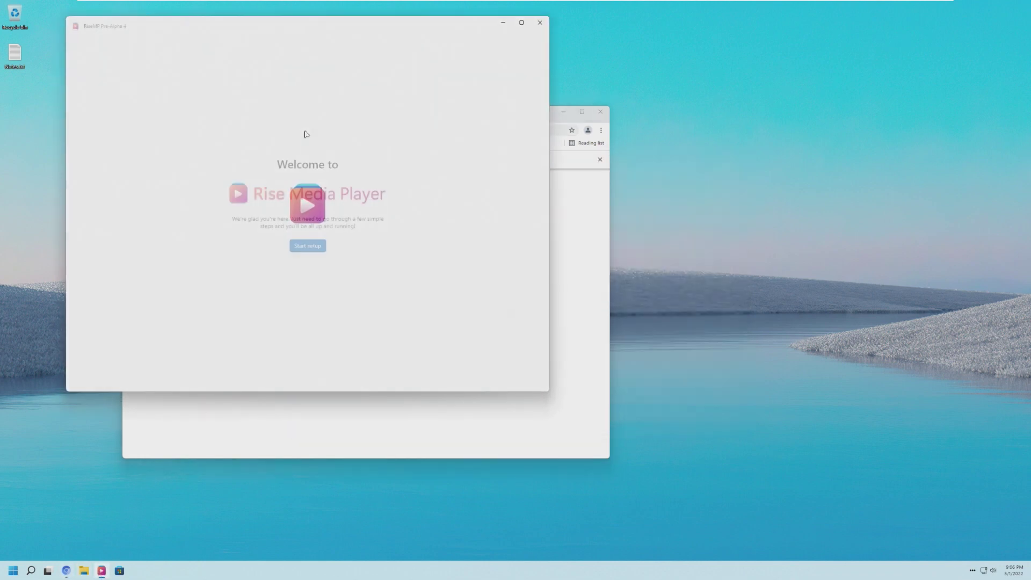
left_click(300, 245)
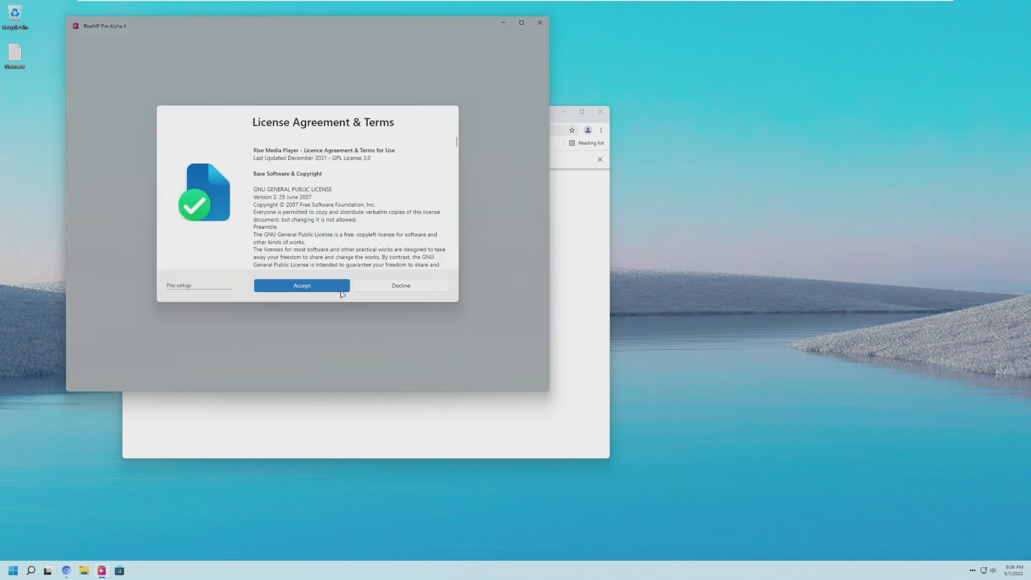
left_click(342, 291)
left_click(342, 288)
left_click(342, 288)
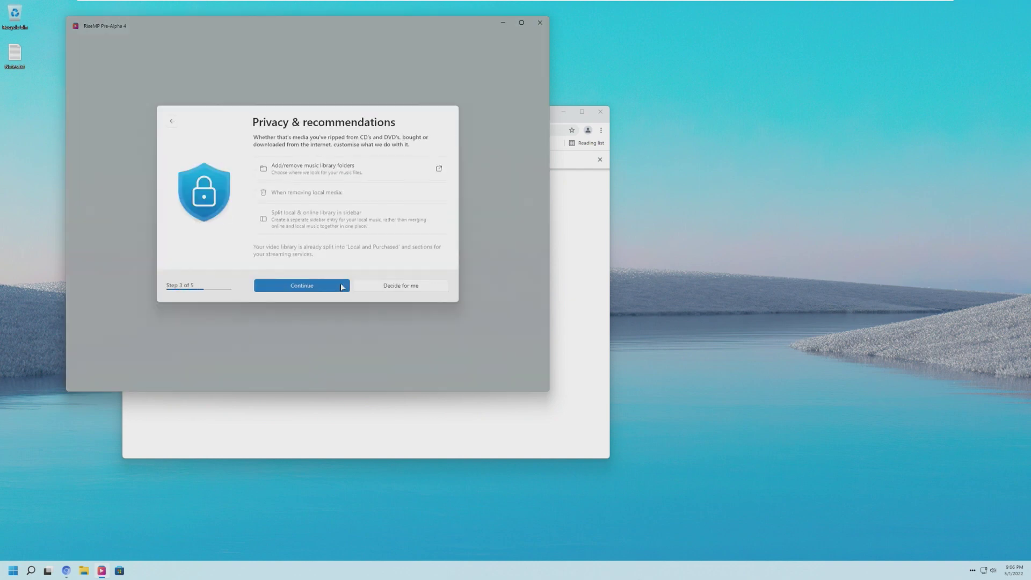
left_click(342, 288)
left_click(342, 288)
left_click(342, 287)
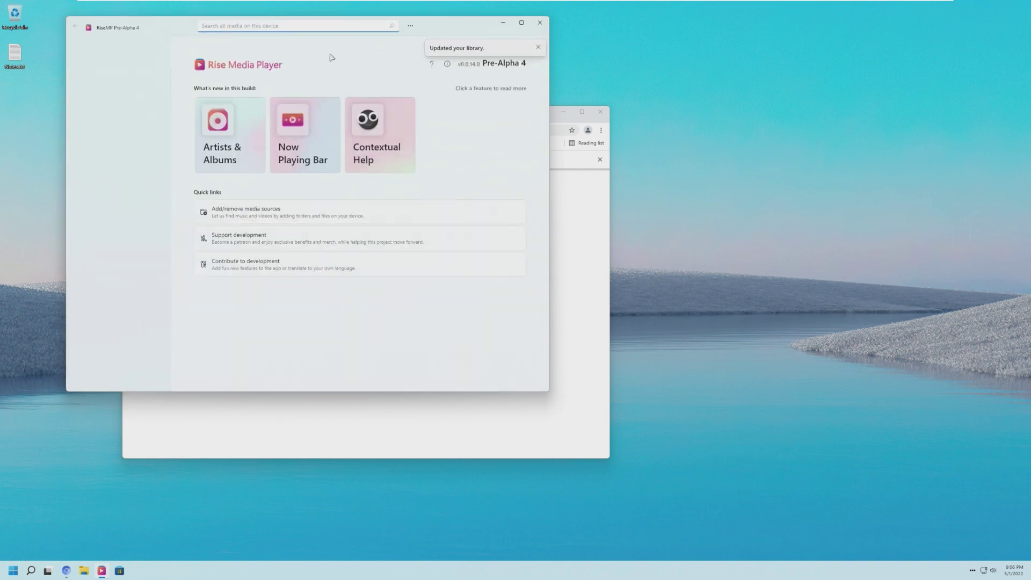
Step: Maximize Rise Media Player, restore its window, then close it
double_click(437, 25)
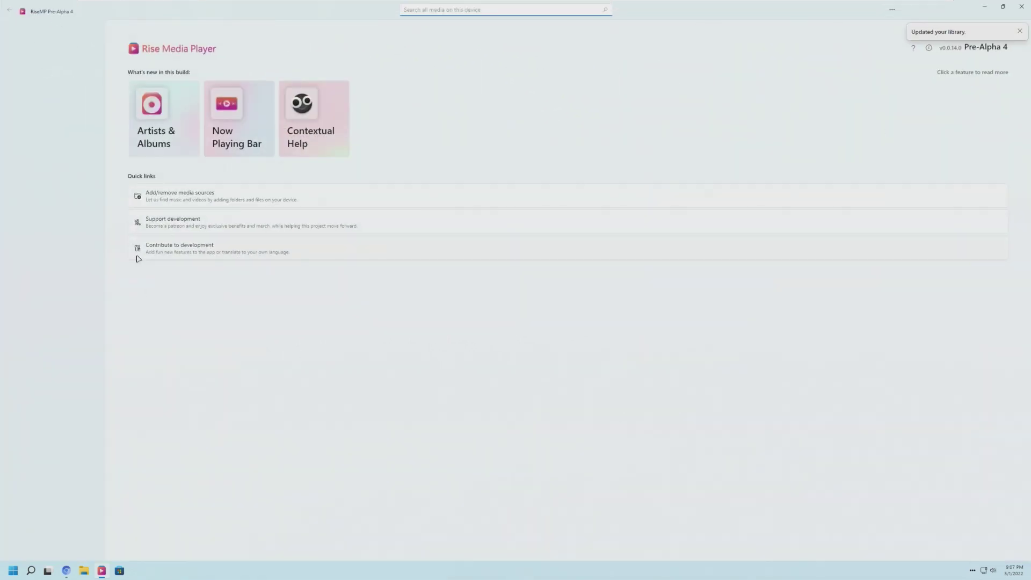
left_click(1003, 6)
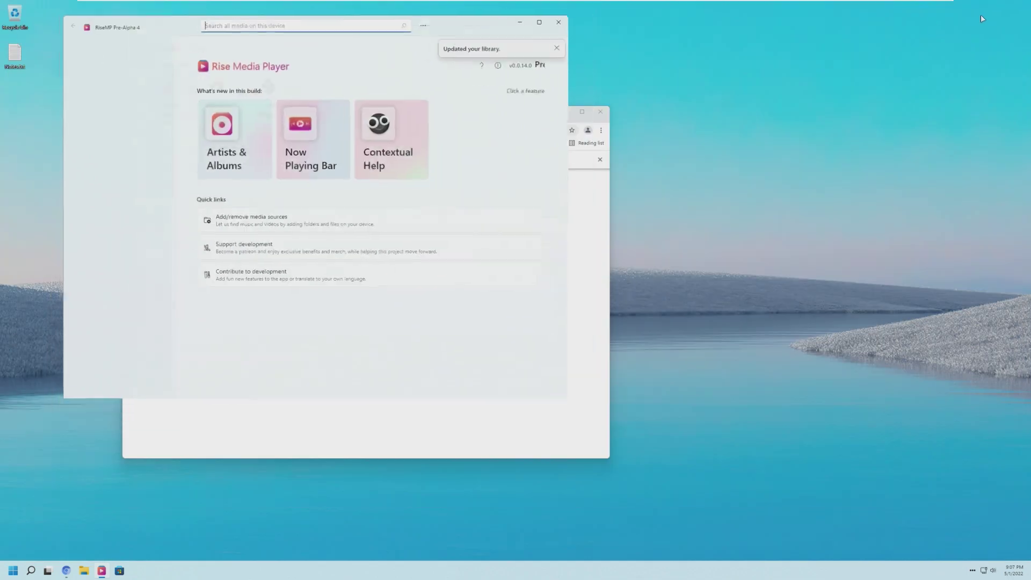
left_click(540, 24)
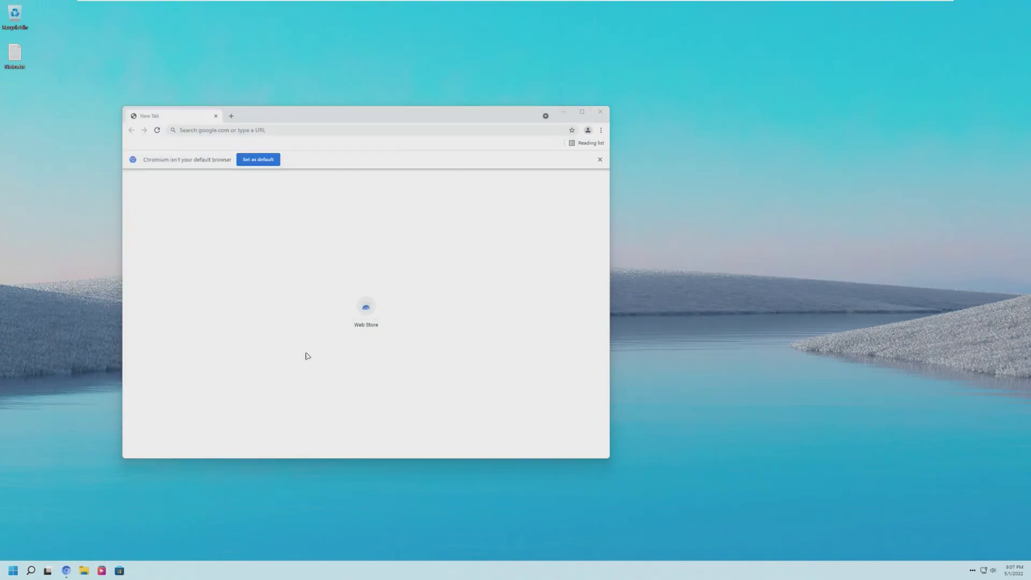
Step: Close Chromium, try opening the desktop text file, and dismiss the application error
left_click(600, 111)
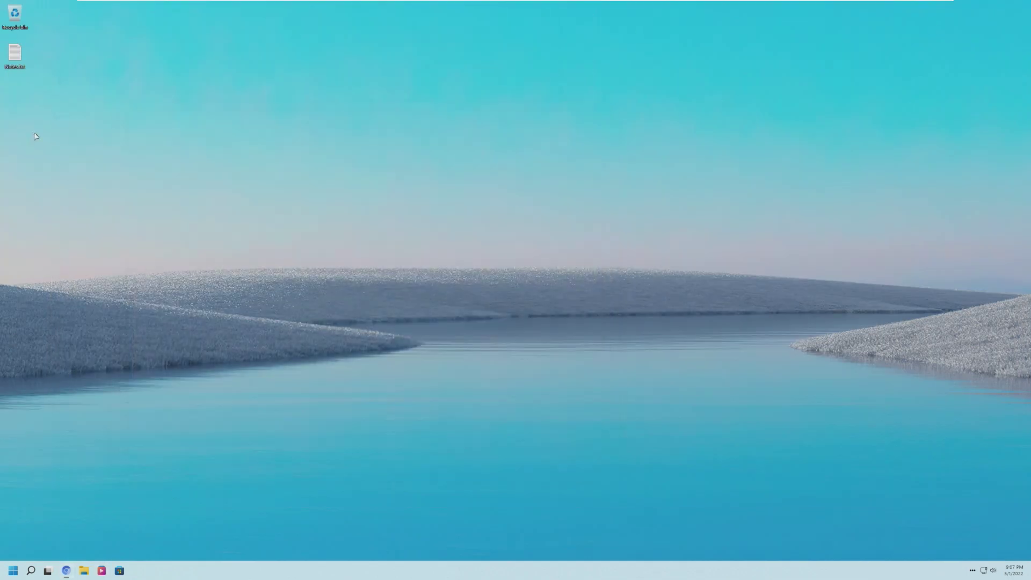
double_click(15, 59)
left_click(596, 292)
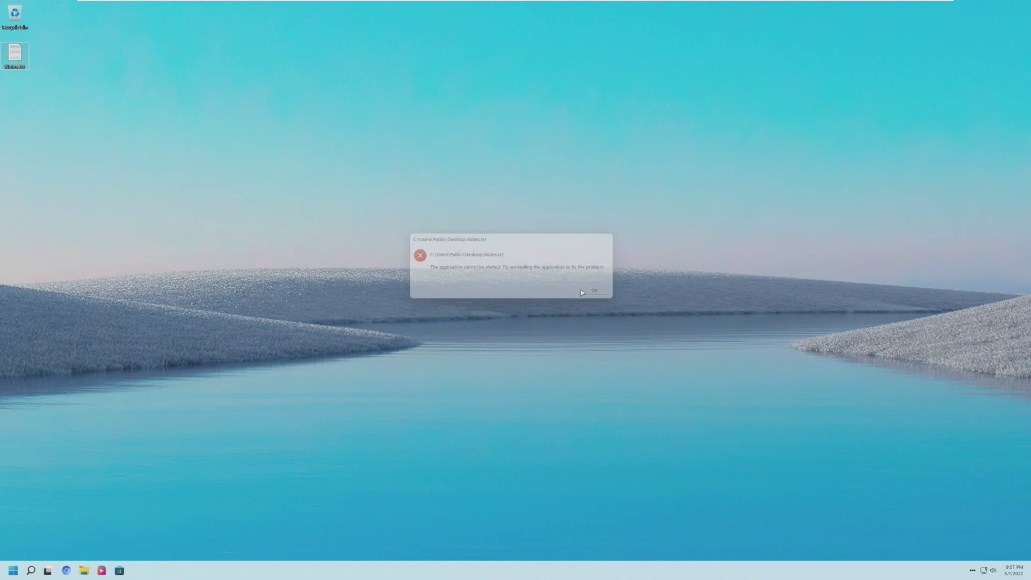
Step: Read Notes.txt maximized in Wordpad UWP, select its new-features list, then close it
right_click(26, 49)
mouse_move(59, 89)
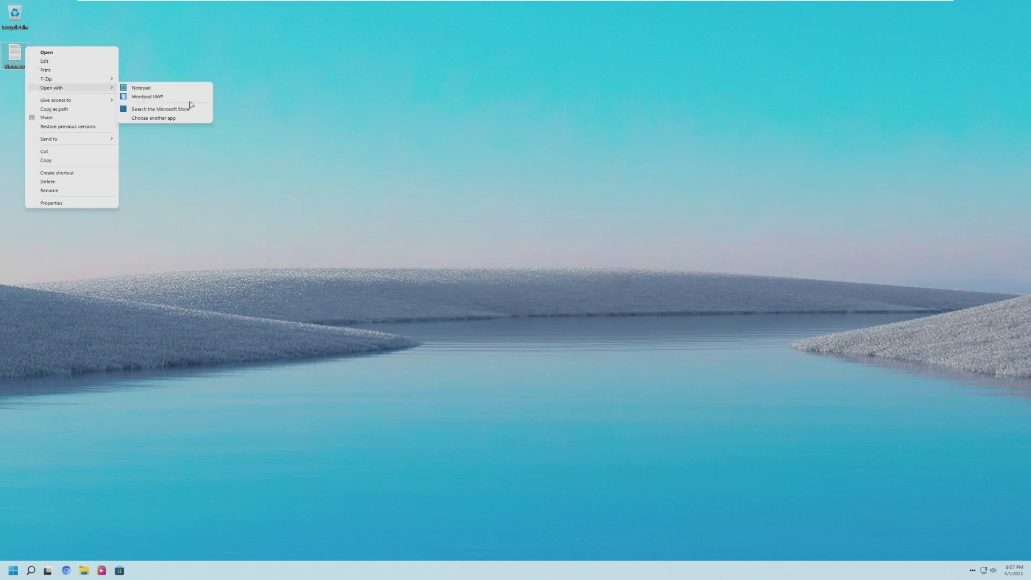
left_click(182, 98)
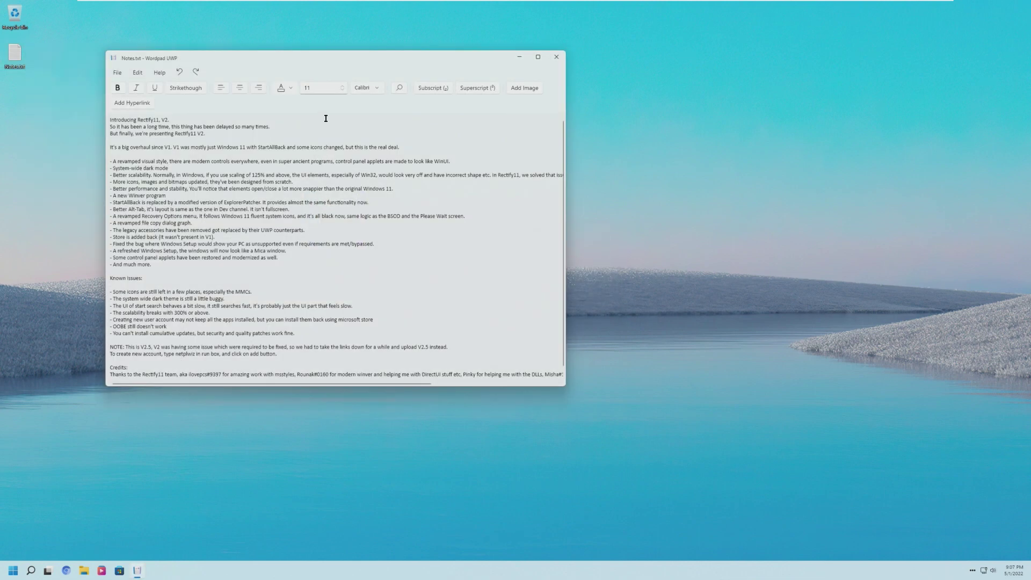
left_click(538, 57)
left_click_drag(5, 90, 86, 144)
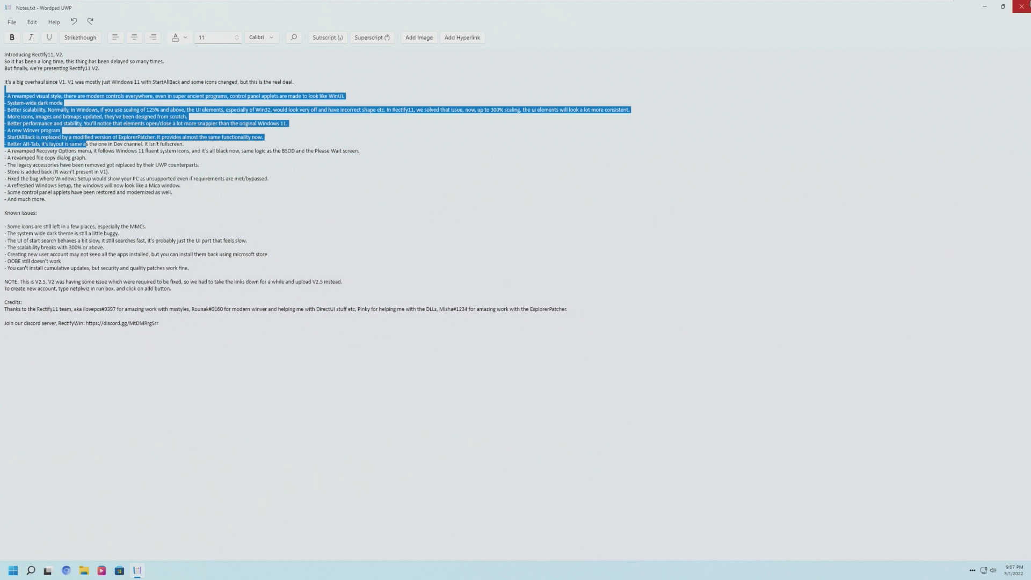
left_click(1023, 7)
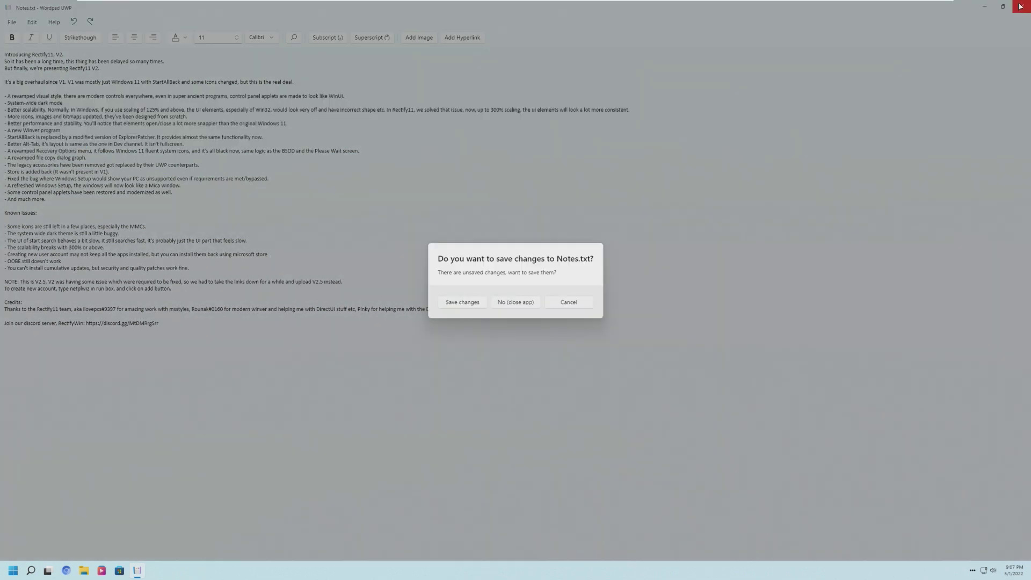
left_click(501, 302)
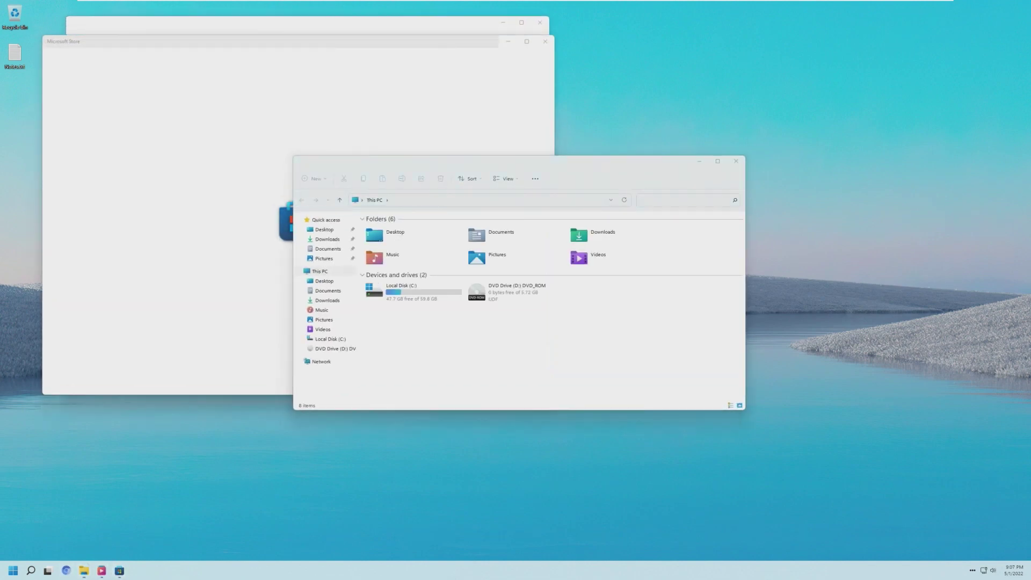
Step: Cycle through open windows with Alt+Tab and close Microsoft Store with Alt+F4
key("alt+Tab")
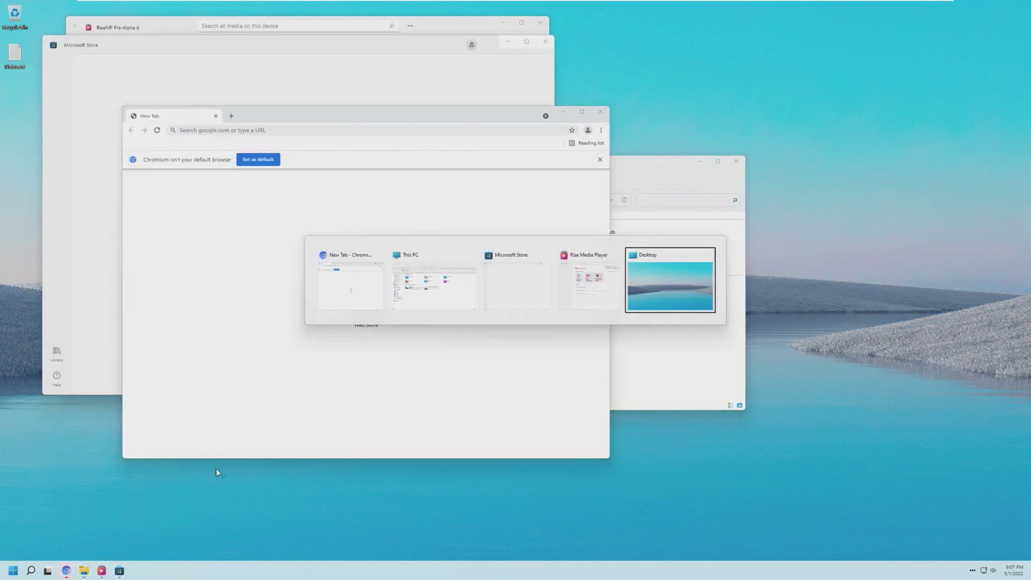
key("alt+Tab")
key("alt+Tab")
key("Tab")
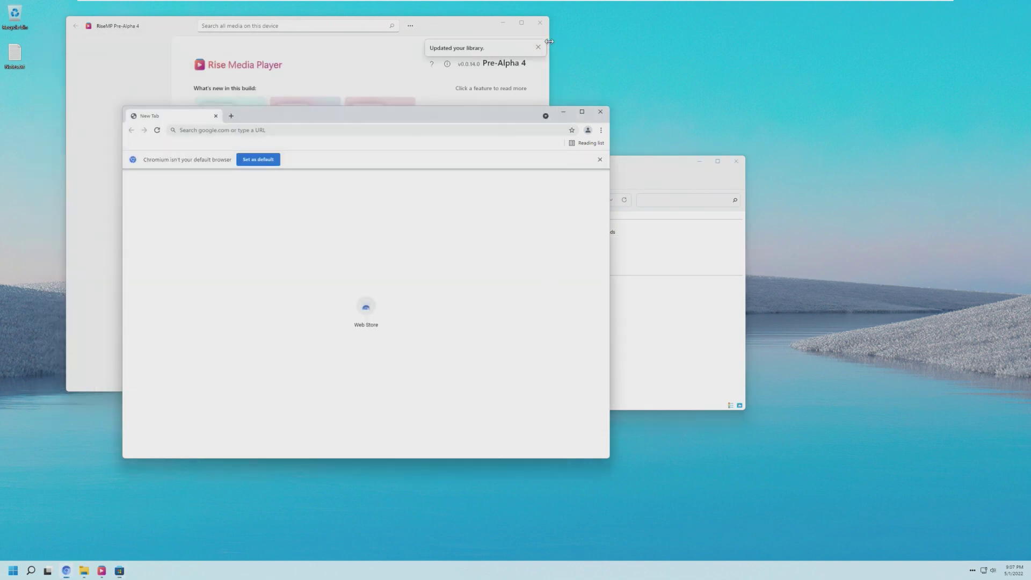
key("alt+F4")
Step: Close Rise Media Player, Chromium and File Explorer
key("alt+Tab")
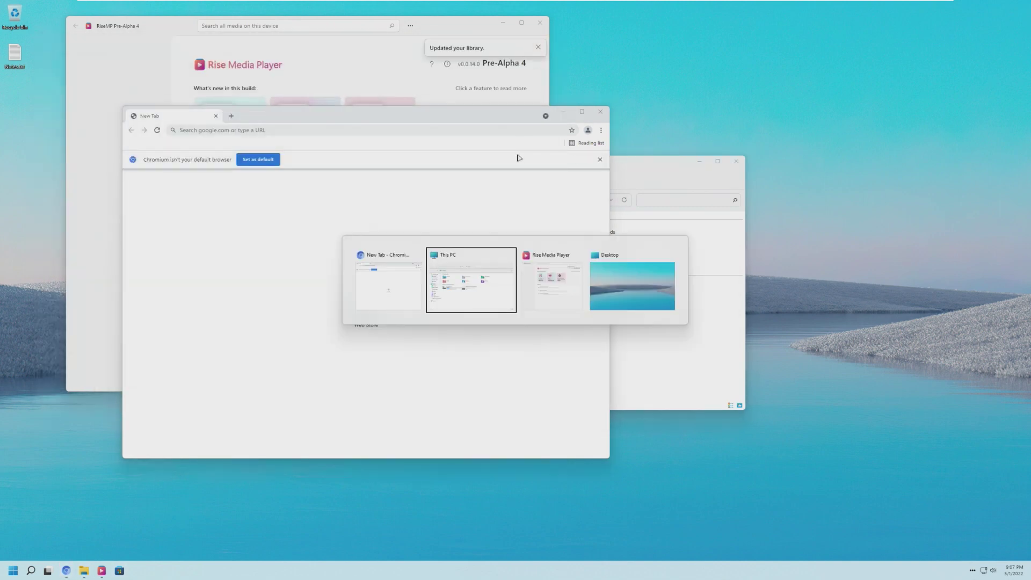
key("Tab")
key("Tab")
key("Tab")
key("Tab")
key("Tab")
mouse_move(569, 7)
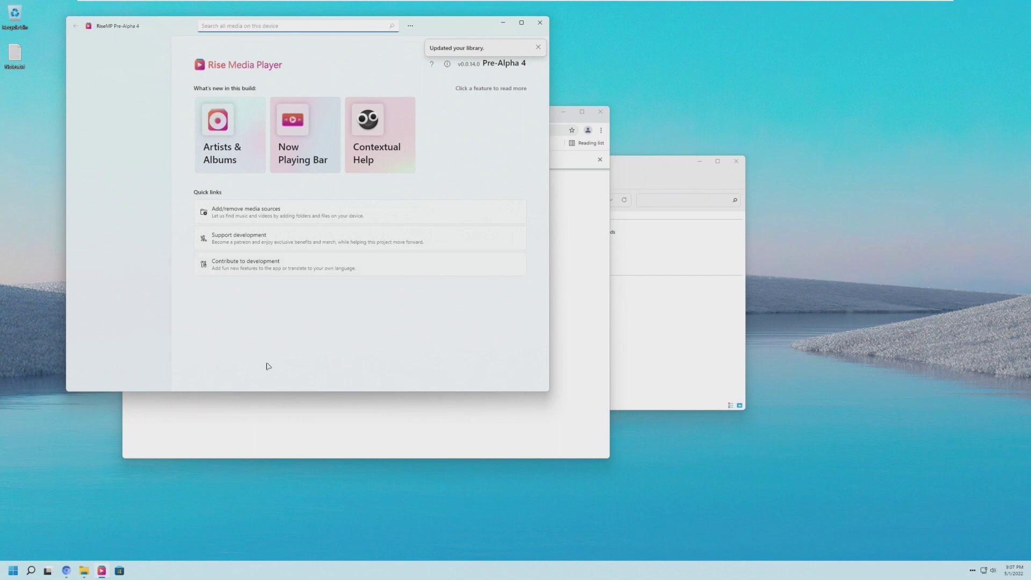
key("alt+Tab")
key("Tab")
key("Tab")
key("Tab")
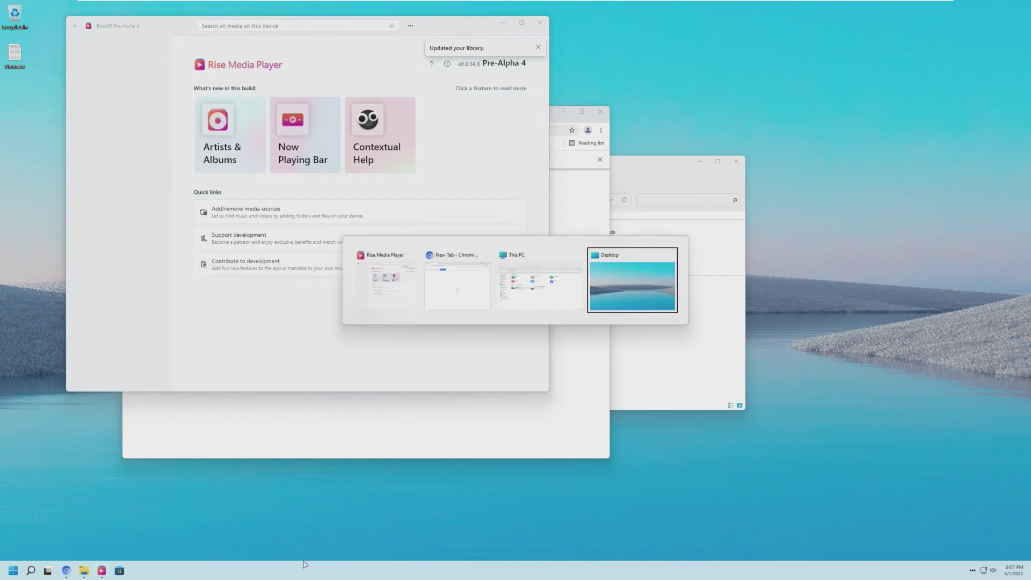
left_click(540, 23)
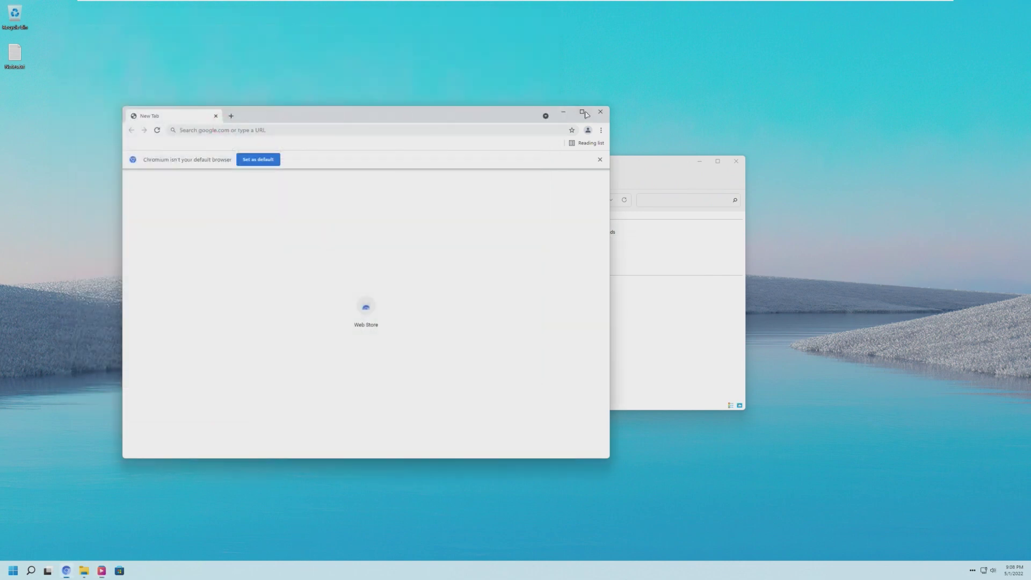
left_click(597, 113)
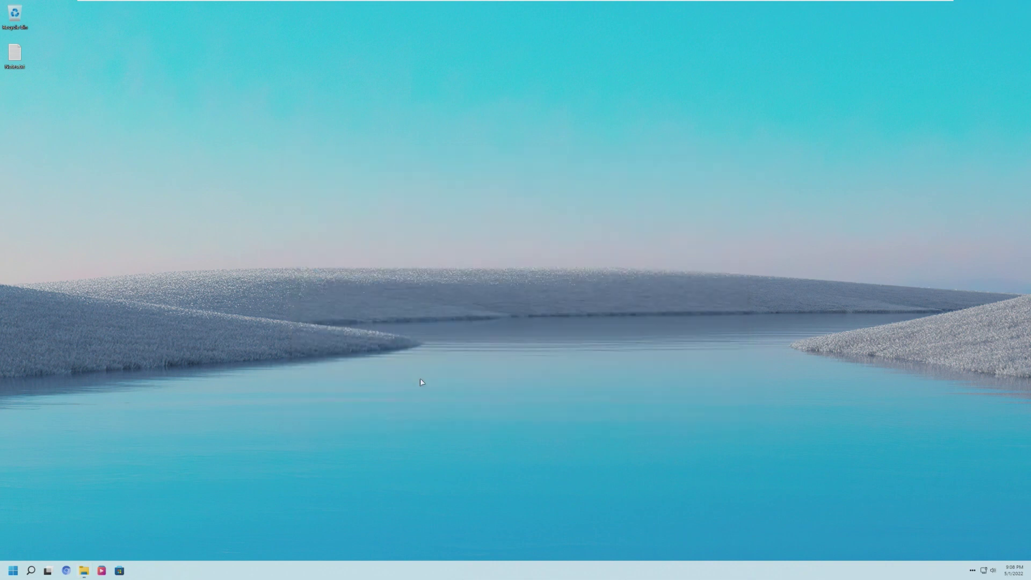
left_click(736, 161)
key("super+r")
type("cmd")
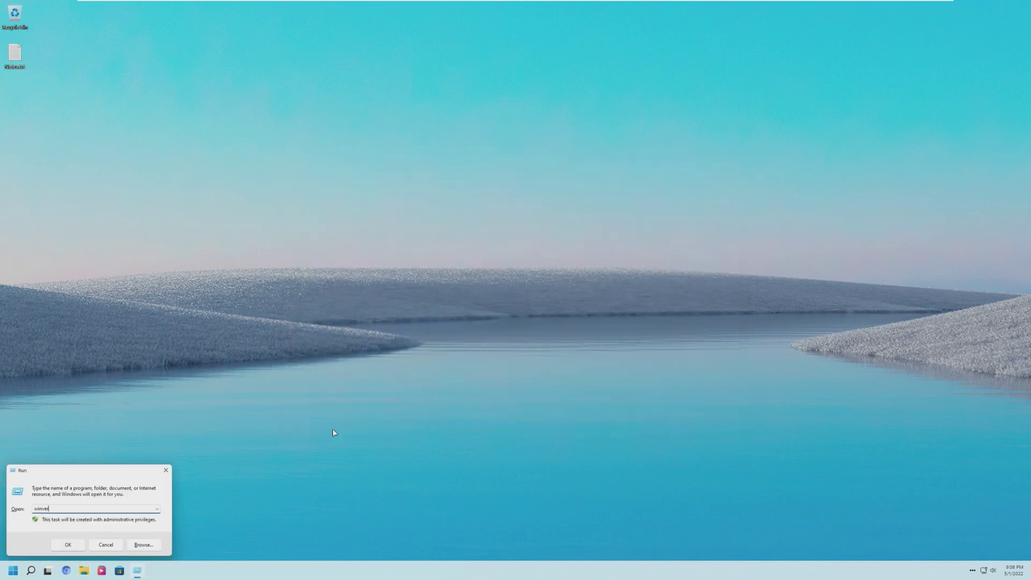
key("Return")
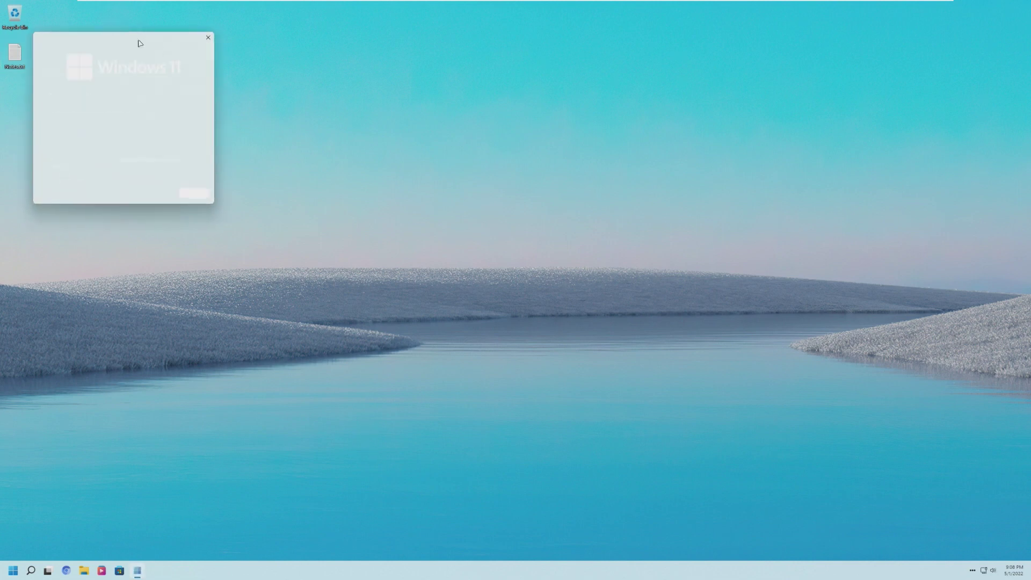
left_click_drag(138, 39, 516, 188)
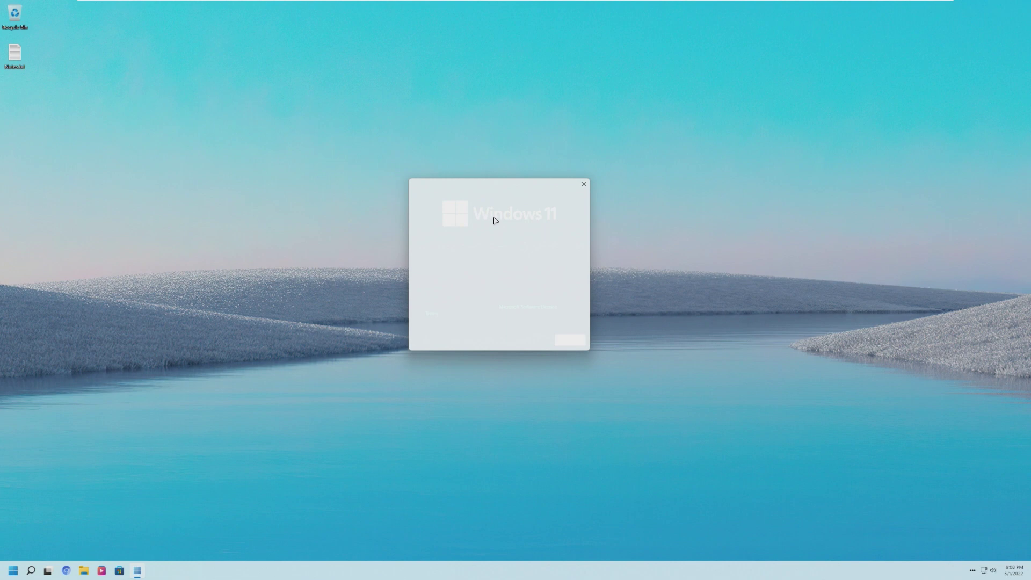
left_click(584, 184)
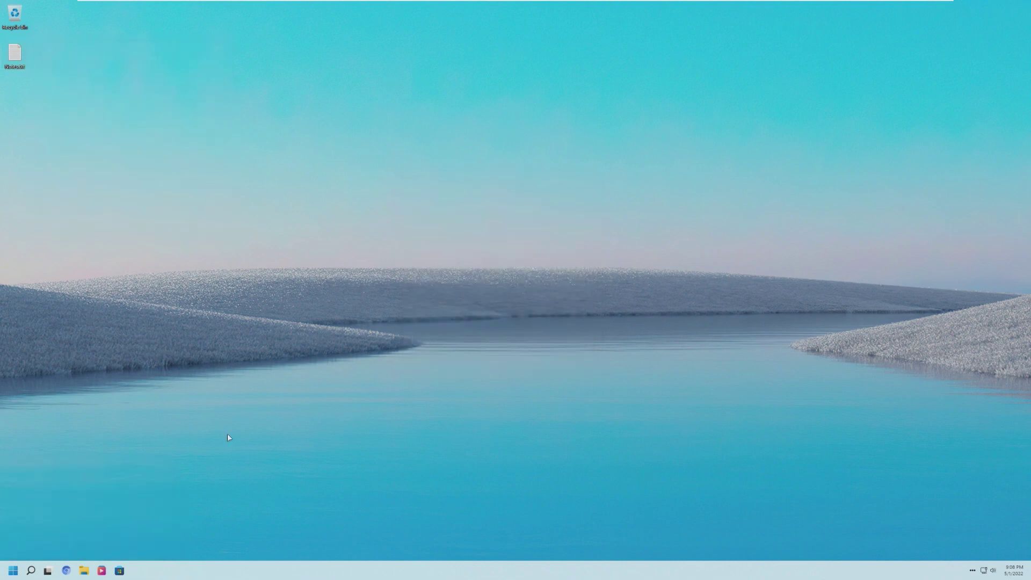
left_click(13, 570)
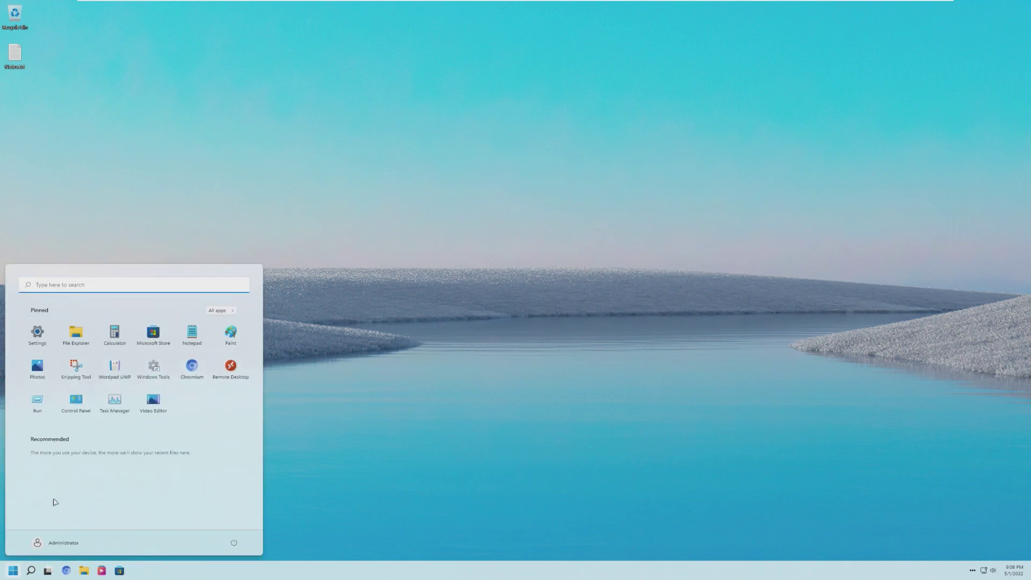
Step: Browse the Start menu's All apps list and the desktop context menu
left_click(219, 311)
scroll(156, 370, "down", 5)
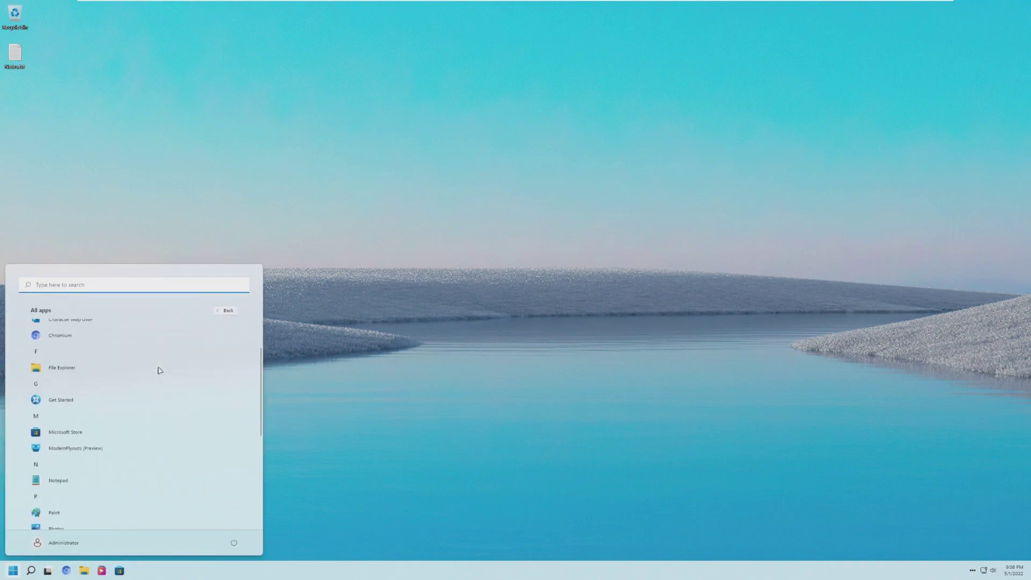
left_click(333, 223)
right_click(584, 533)
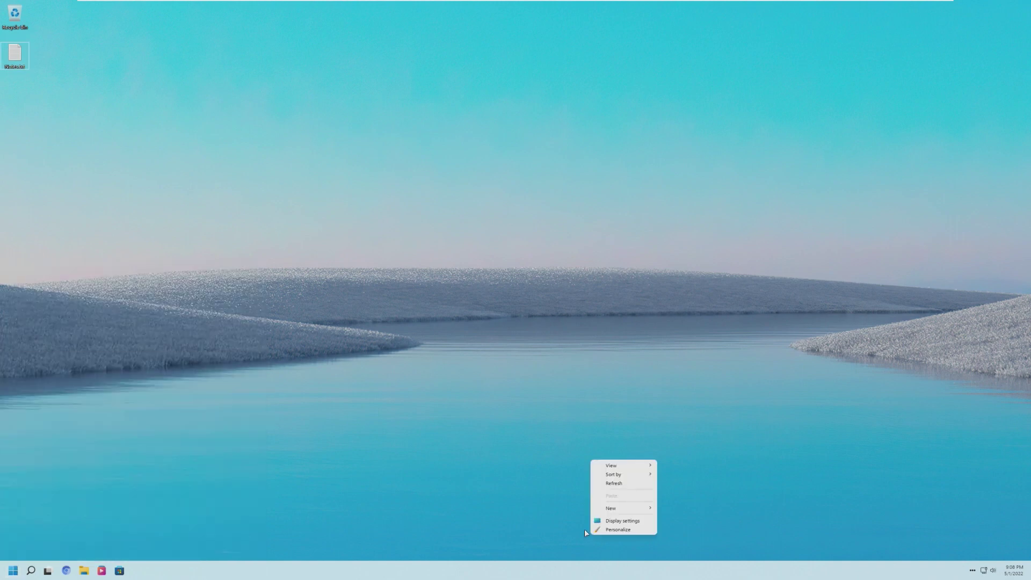
left_click(550, 511)
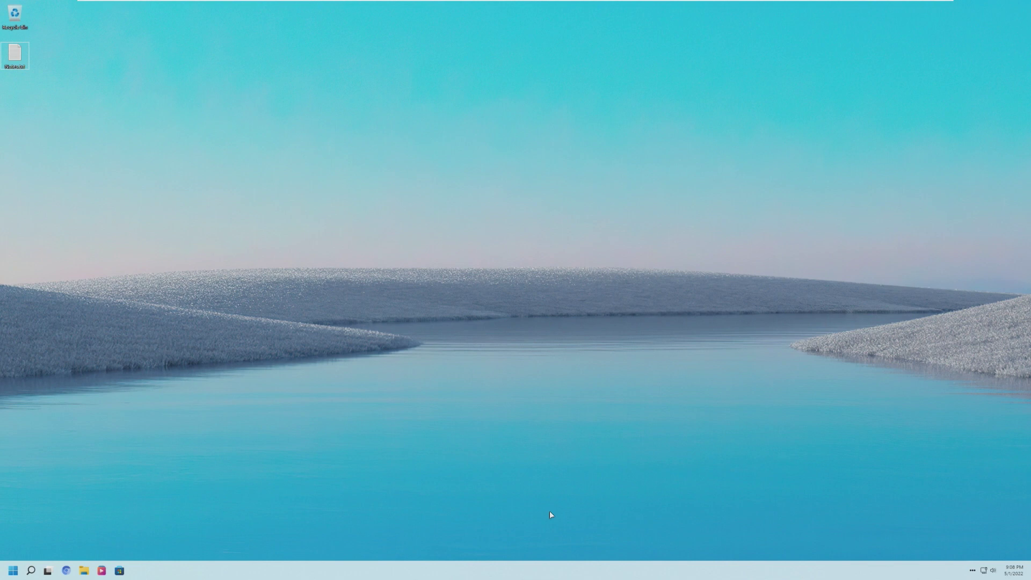
left_click(13, 570)
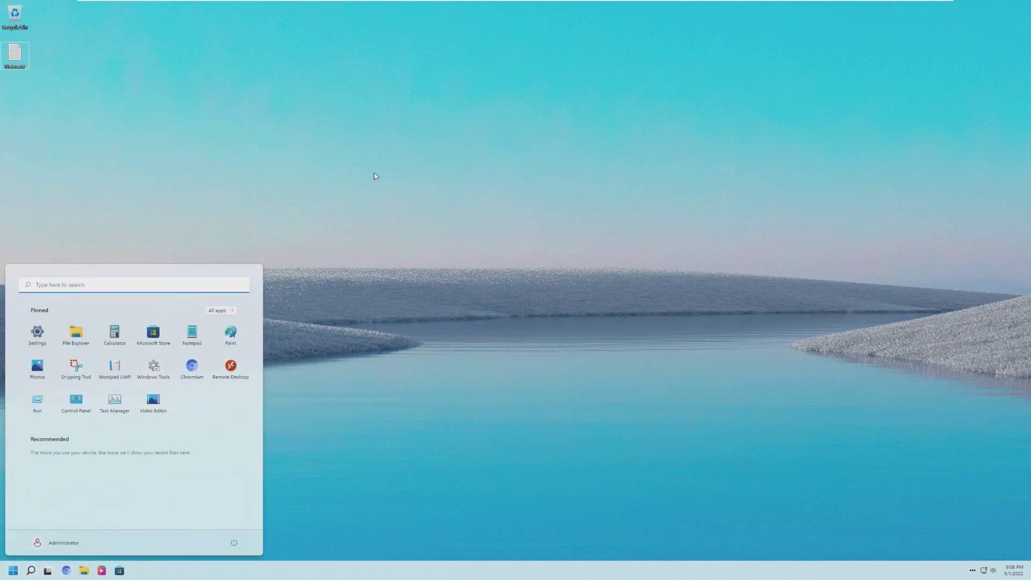
left_click(66, 254)
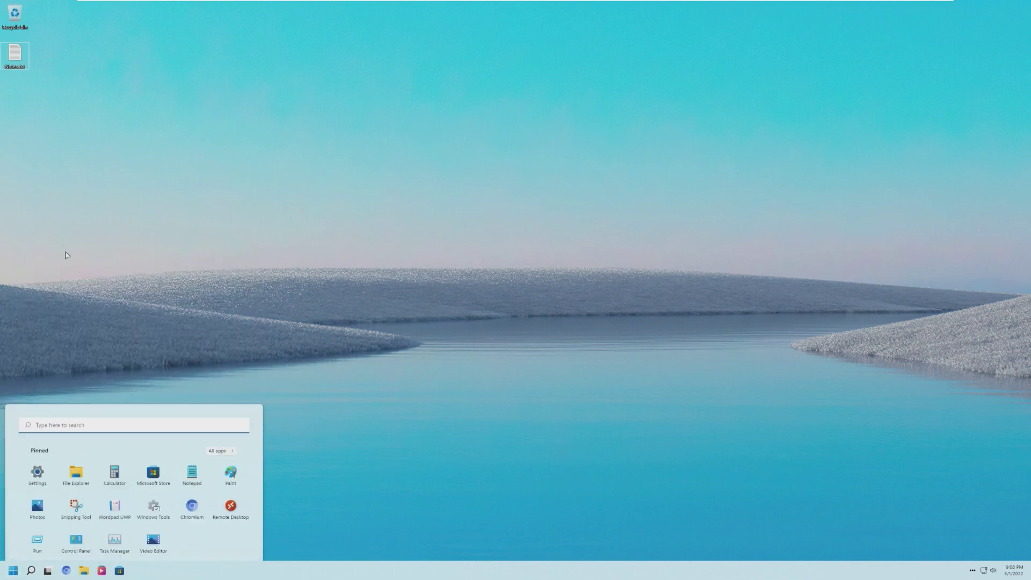
Step: Open Personalize settings from the desktop menu, then close the Settings window
right_click(233, 232)
left_click(248, 302)
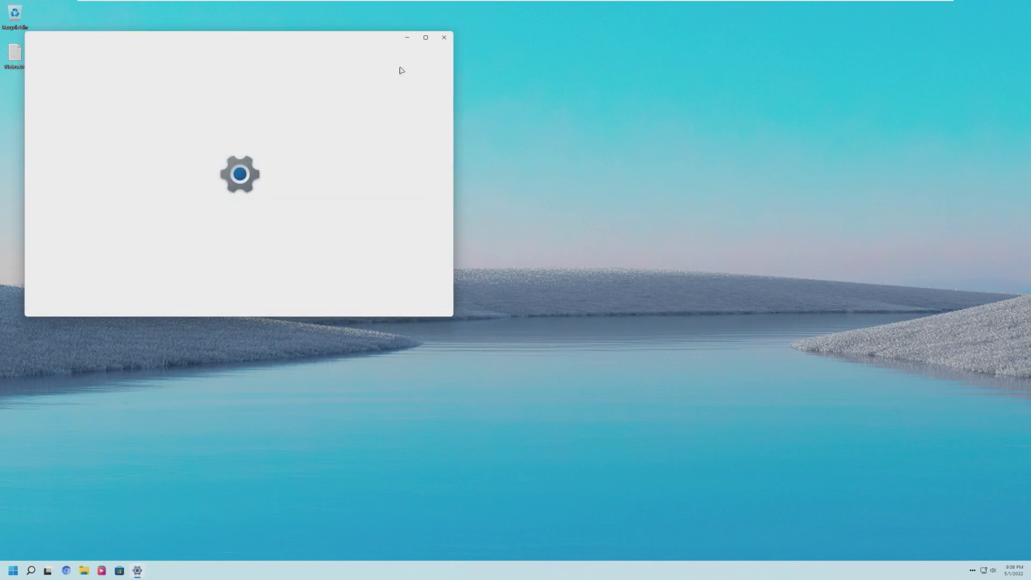
left_click(442, 38)
right_click(279, 132)
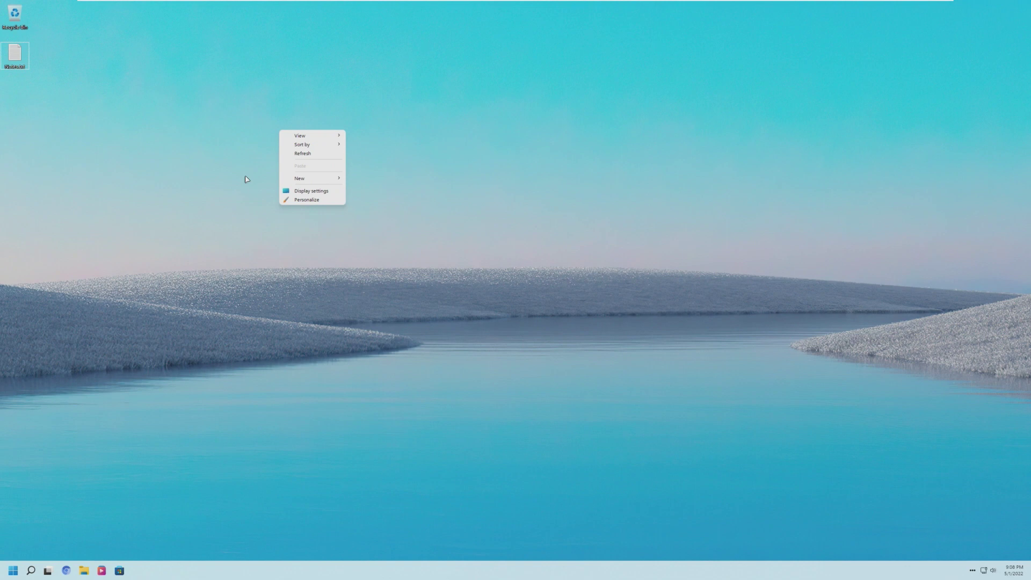
left_click(262, 168)
Step: Delete Notes.txt and empty the Recycle Bin to remove it permanently
right_click(16, 51)
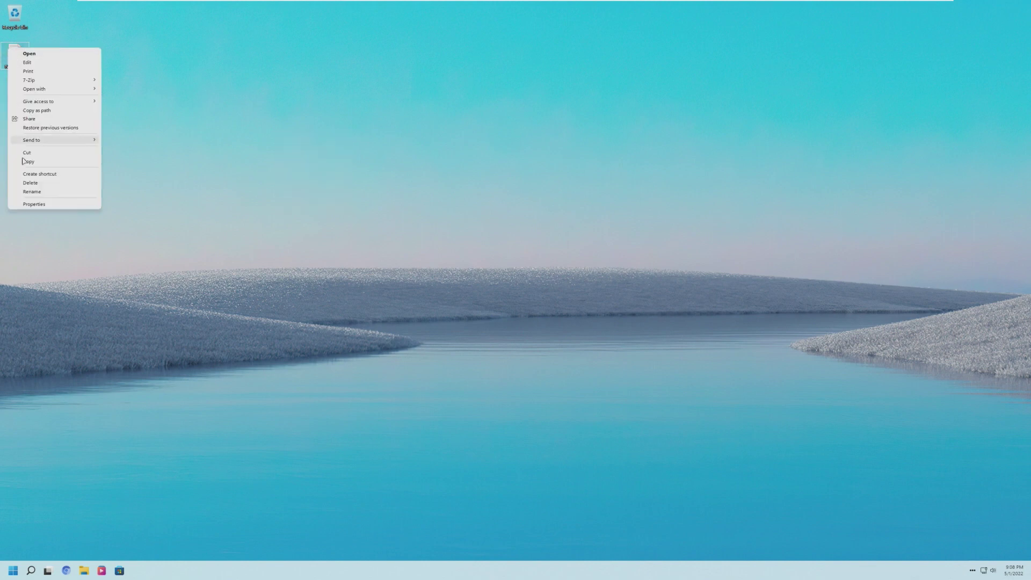
left_click(30, 183)
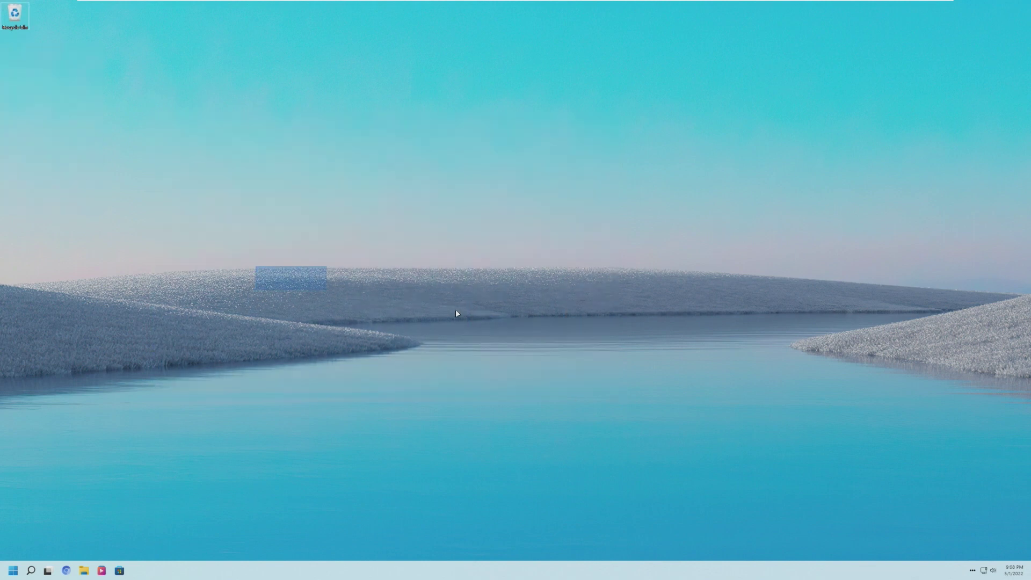
right_click(8, 16)
left_click(24, 28)
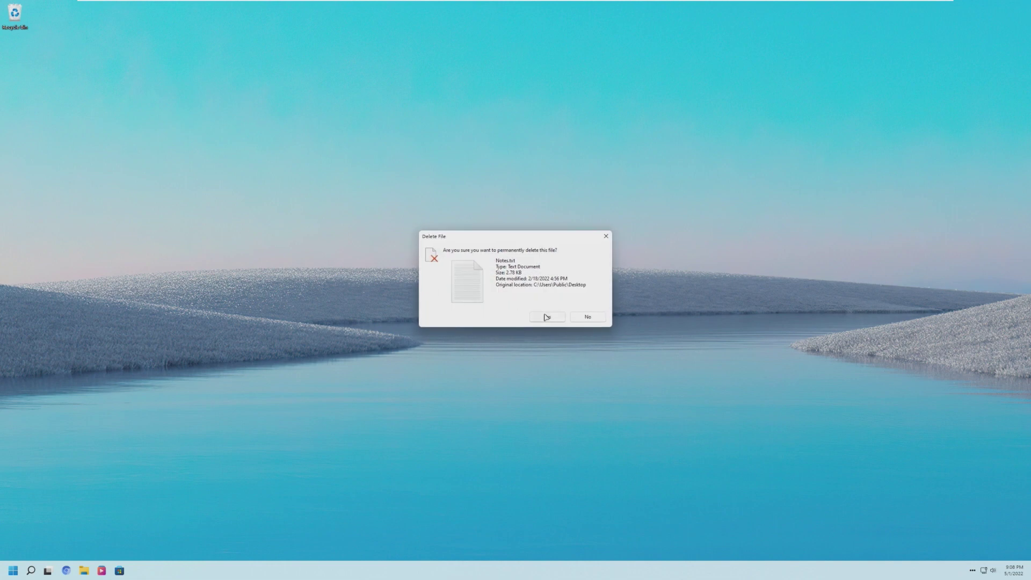
left_click(553, 317)
left_click(13, 570)
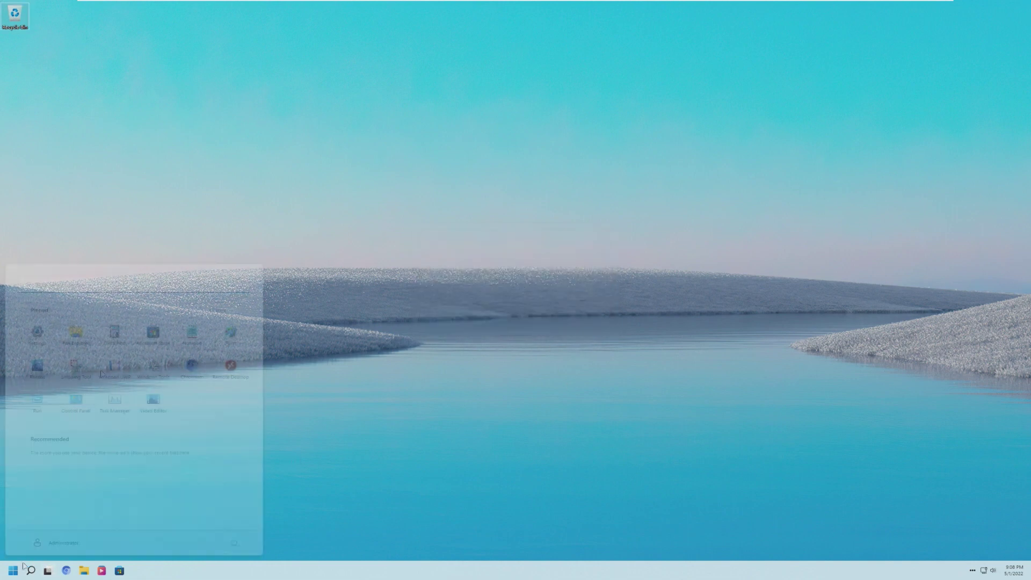
Step: Launch Character Map UWP from All apps, then close it
left_click(220, 310)
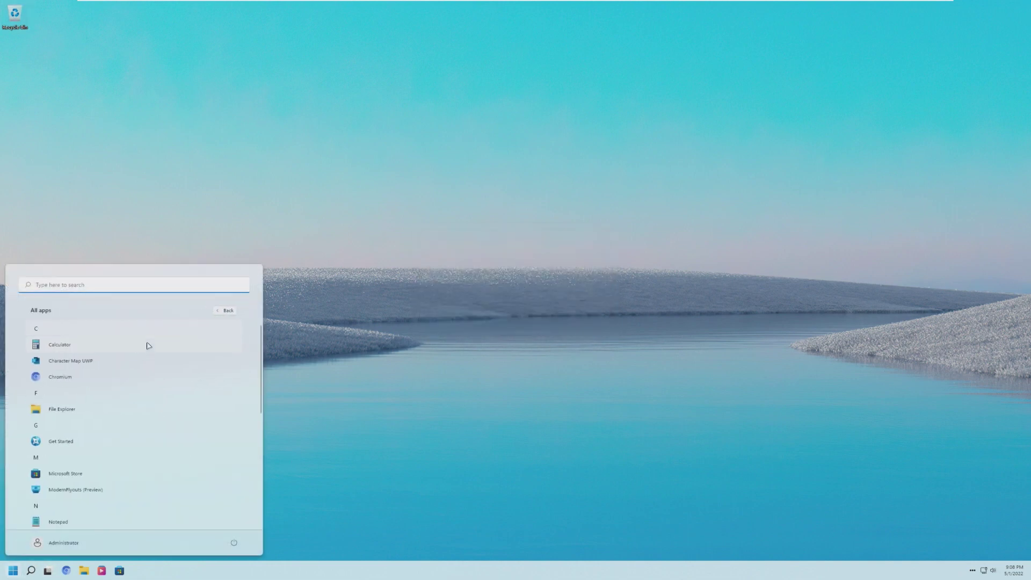
left_click(125, 363)
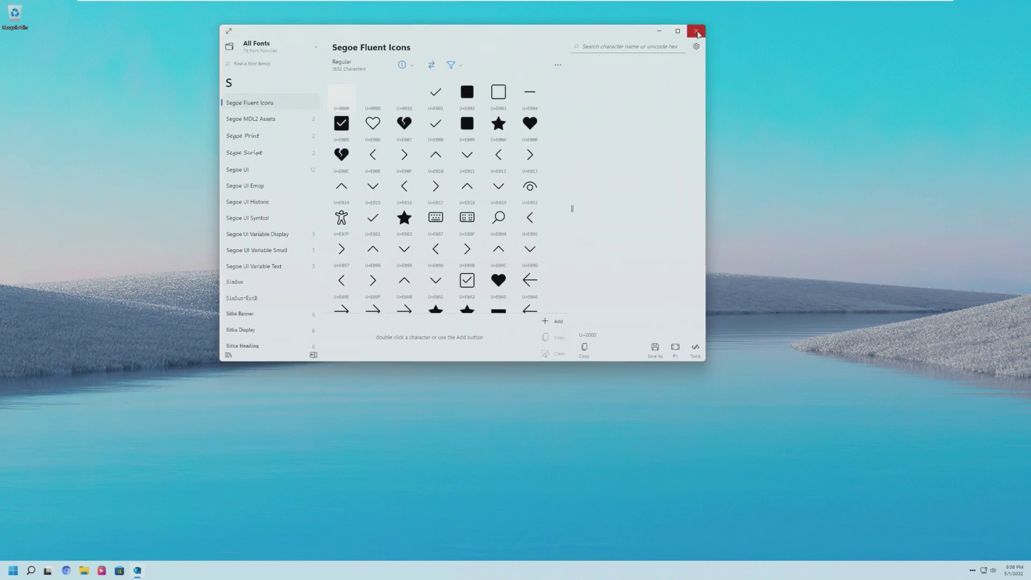
left_click(697, 30)
Step: Scroll through All apps and adjust the system volume with media keys, up to 72
key("super")
left_click(220, 310)
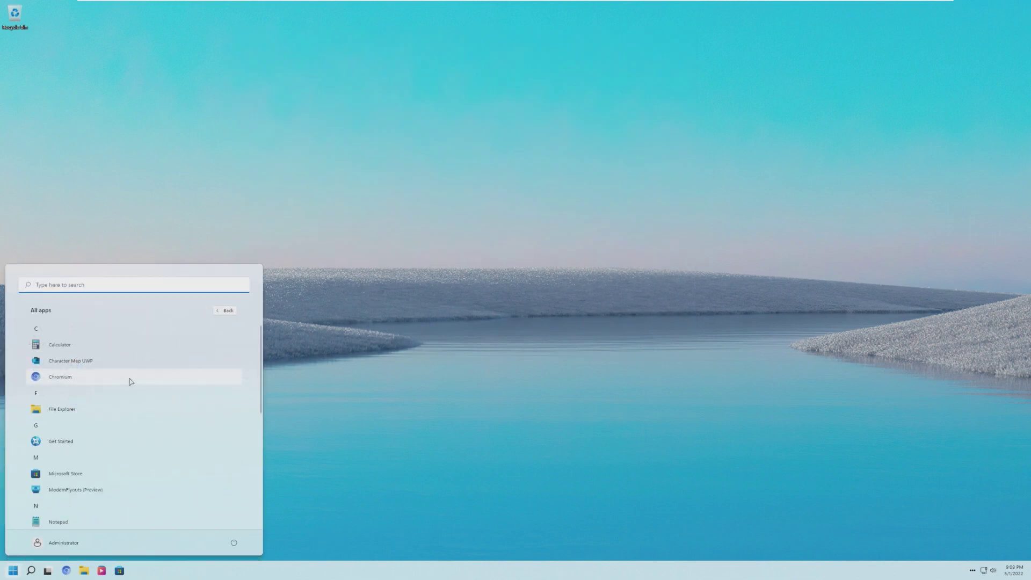
scroll(131, 382, "down", 2)
scroll(107, 436, "down", 1)
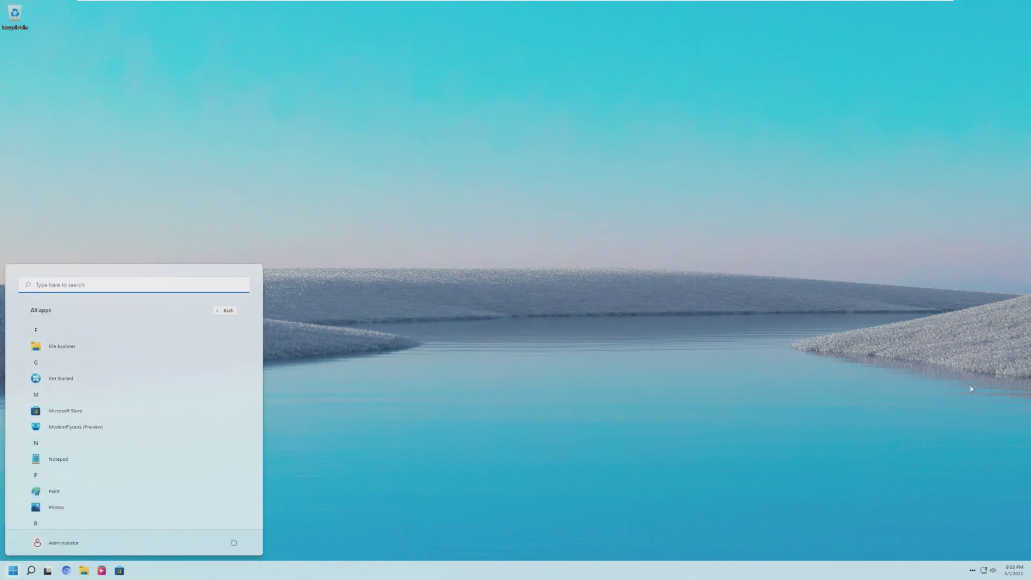
key("XF86AudioLowerVolume")
key("XF86AudioLowerVolume")
key("XF86AudioLowerVolume")
key("Escape")
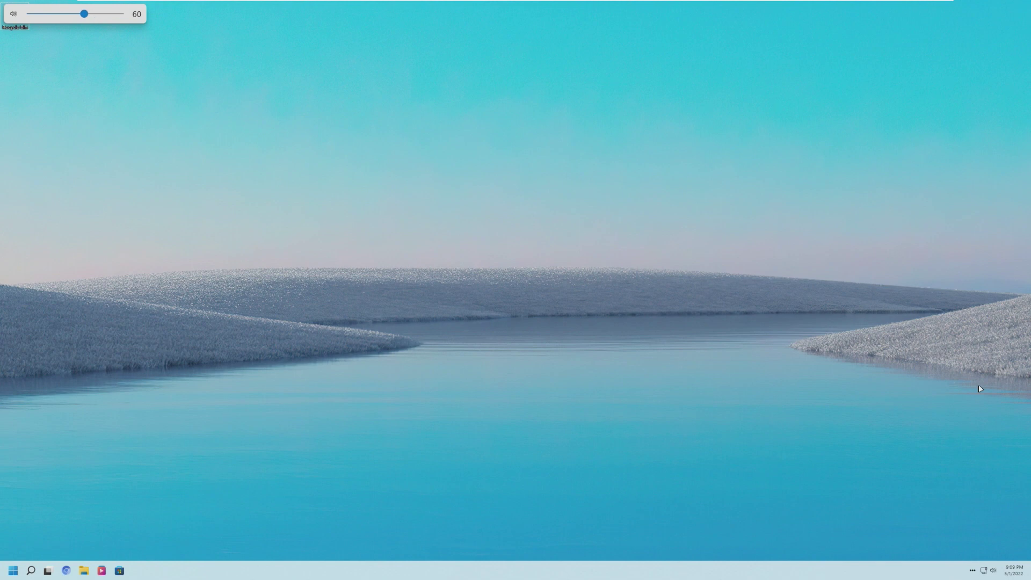
key("XF86AudioRaiseVolume")
key("XF86AudioRaiseVolume")
key("XF86AudioRaiseVolume")
key("XF86AudioRaiseVolume")
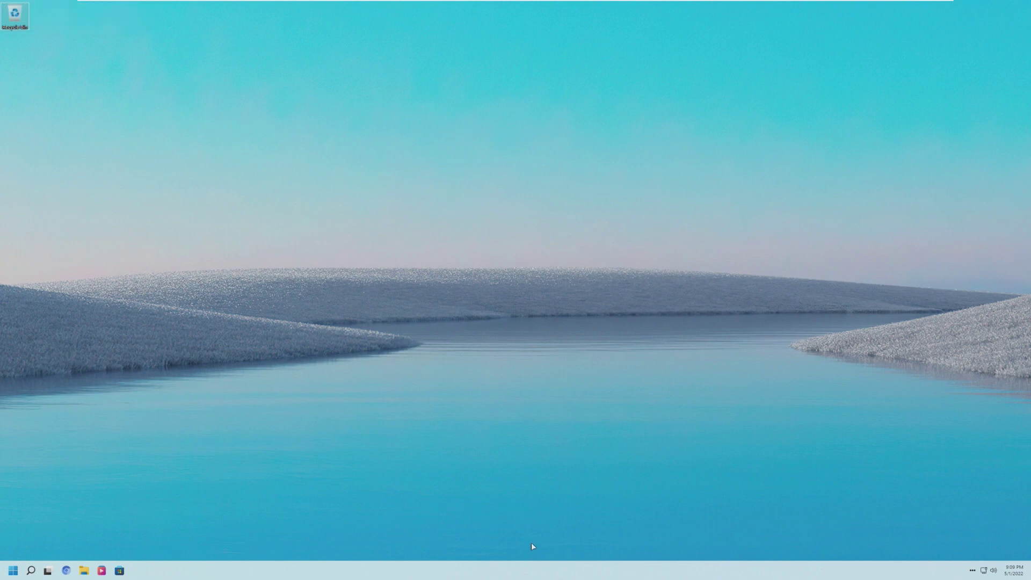
key("super")
left_click(115, 364)
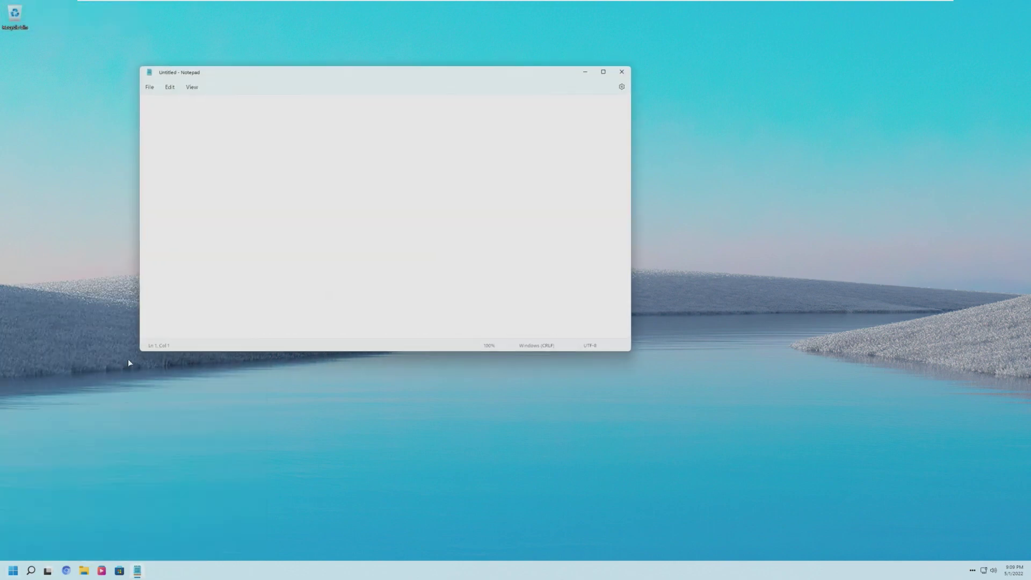
left_click(192, 87)
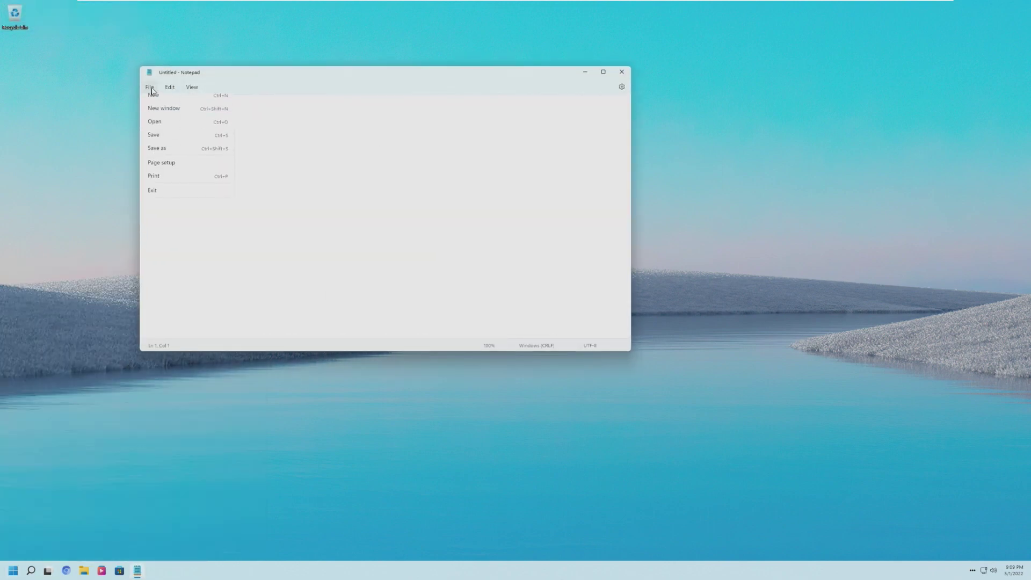
left_click(290, 80)
left_click(621, 72)
left_click(13, 571)
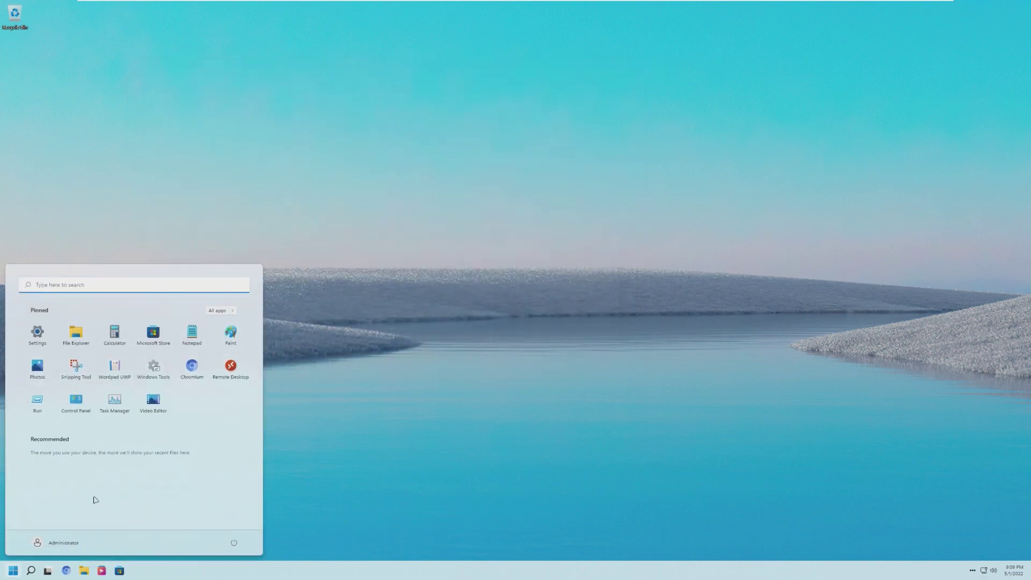
left_click(217, 312)
scroll(111, 473, "down", 5)
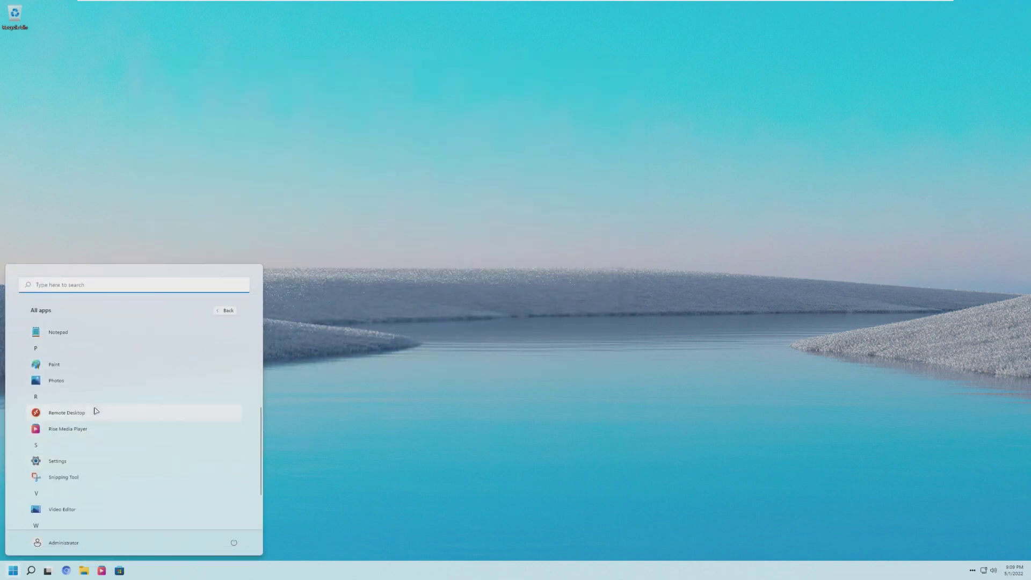
scroll(90, 430, "down", 2)
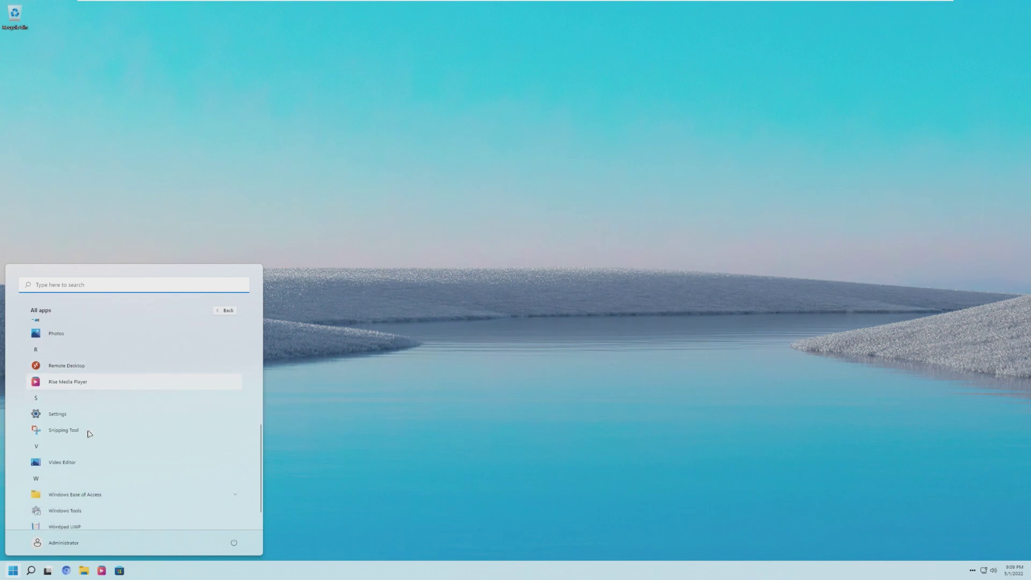
left_click(64, 511)
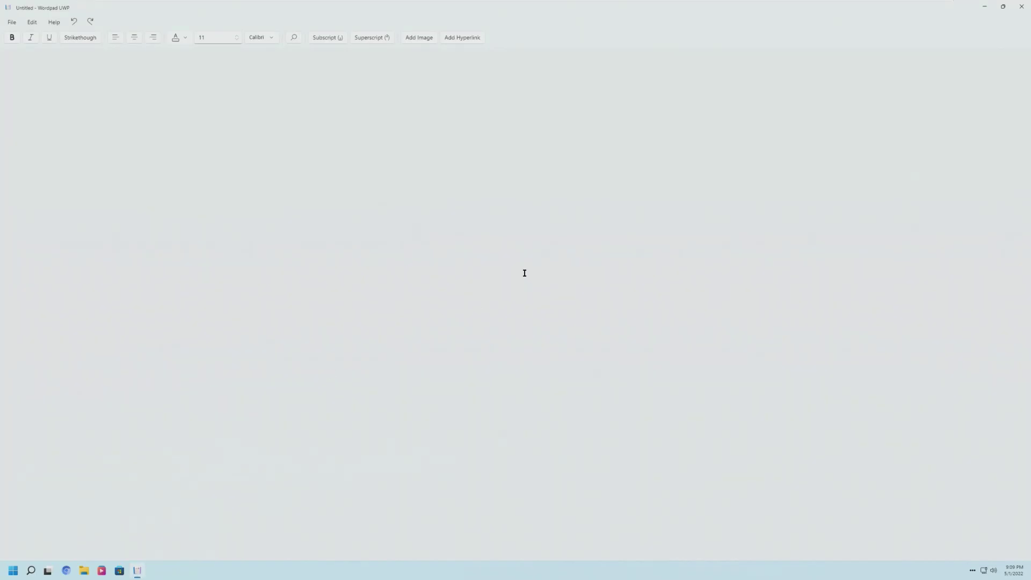
left_click_drag(139, 13, 430, 138)
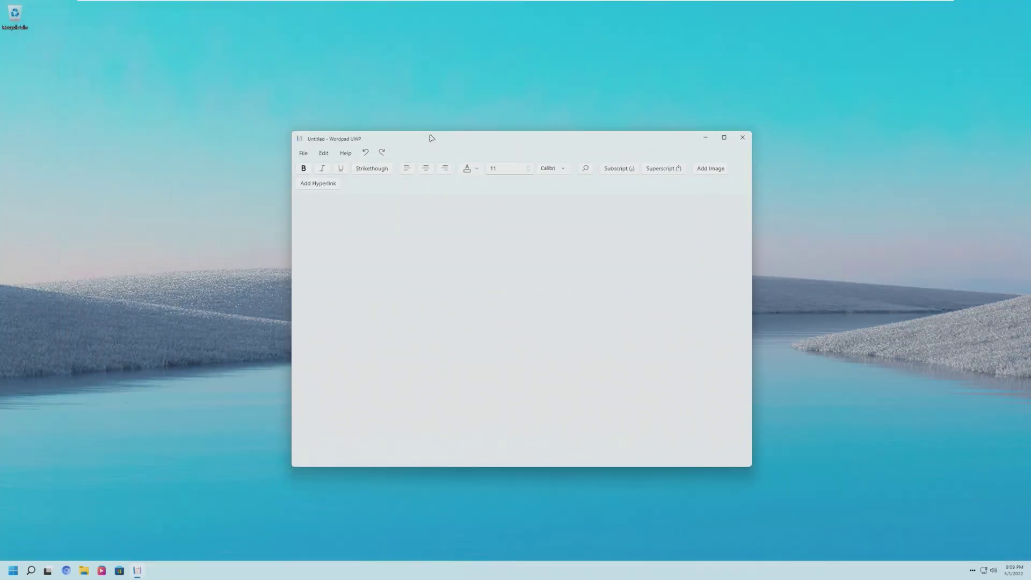
left_click(319, 188)
left_click(486, 217)
left_click_drag(595, 132, 223, 16)
left_click_drag(159, 8, 333, 177)
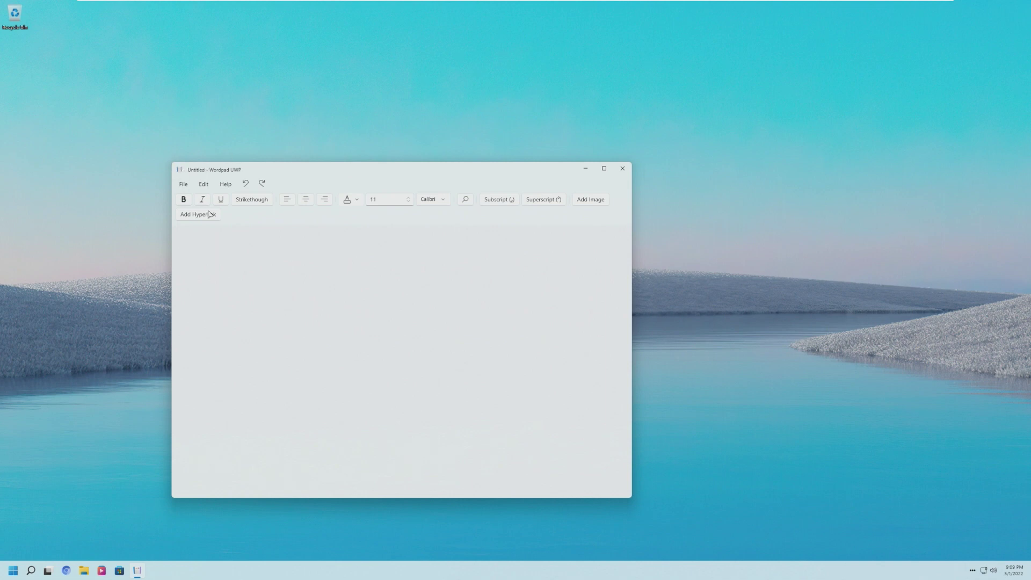
left_click(628, 169)
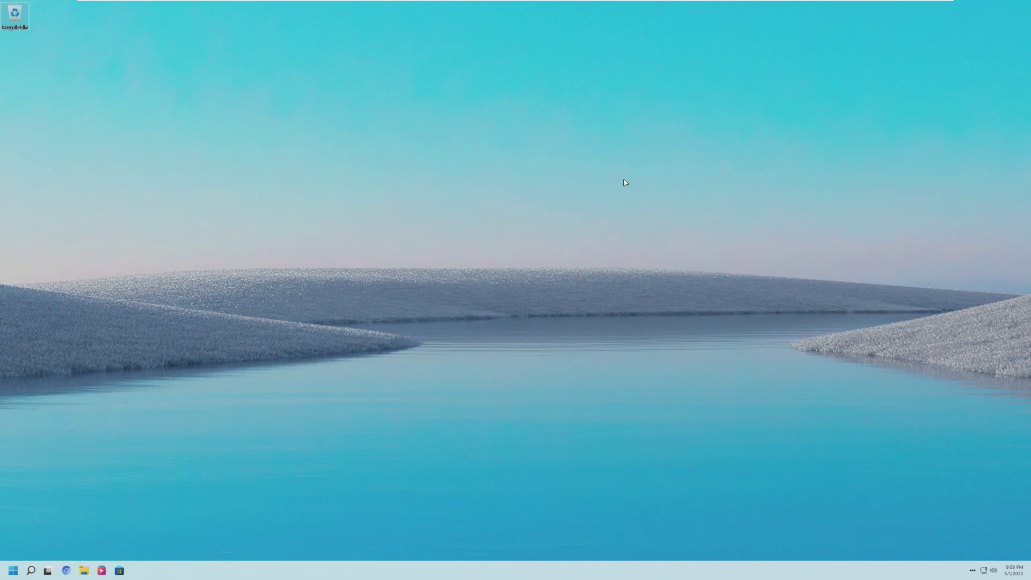
left_click(985, 571)
Step: Check the May 2022 calendar and toggle the hidden tray icons overflow
left_click(1006, 568)
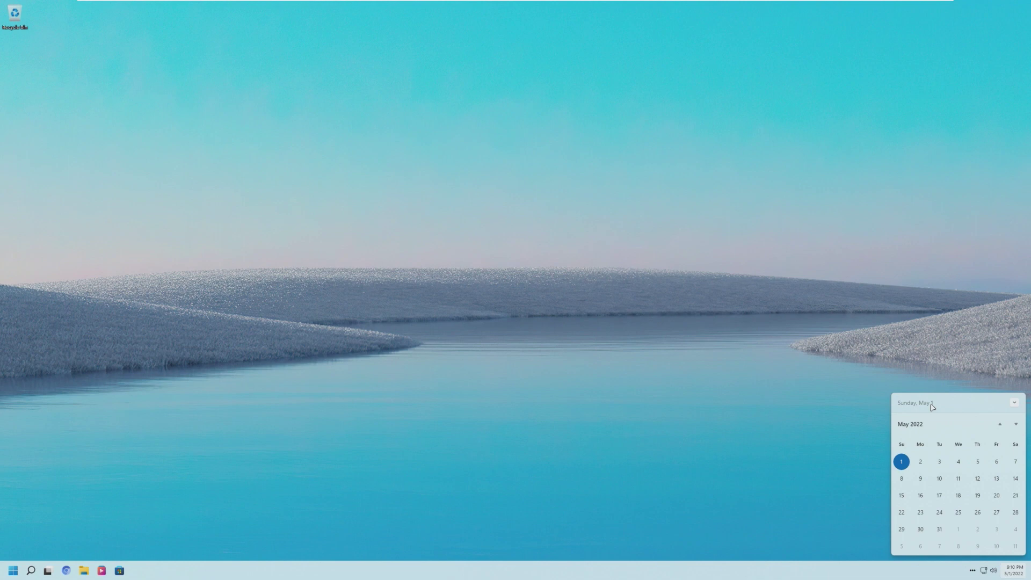
left_click(973, 571)
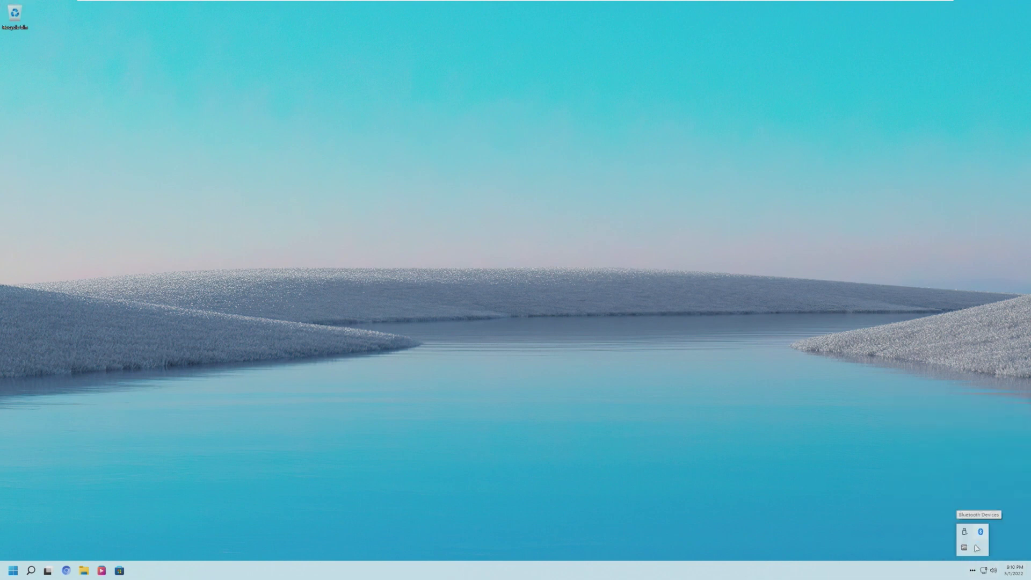
left_click(972, 570)
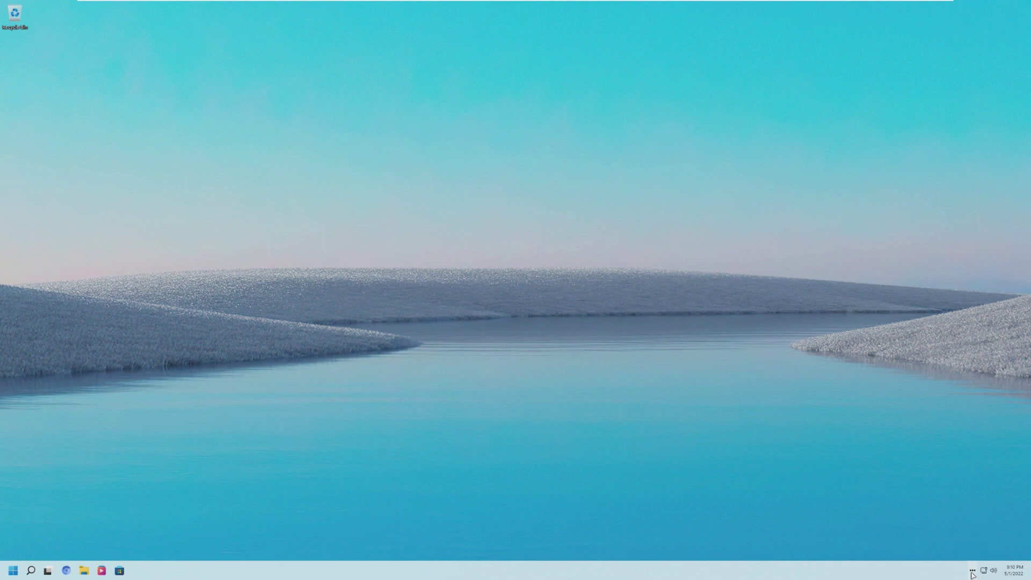
left_click(972, 572)
left_click(889, 521)
Step: Launch Task Manager, view its memory Performance and App history tabs, close it, and reopen Start
left_click(11, 569)
key("ctrl+shift+Escape")
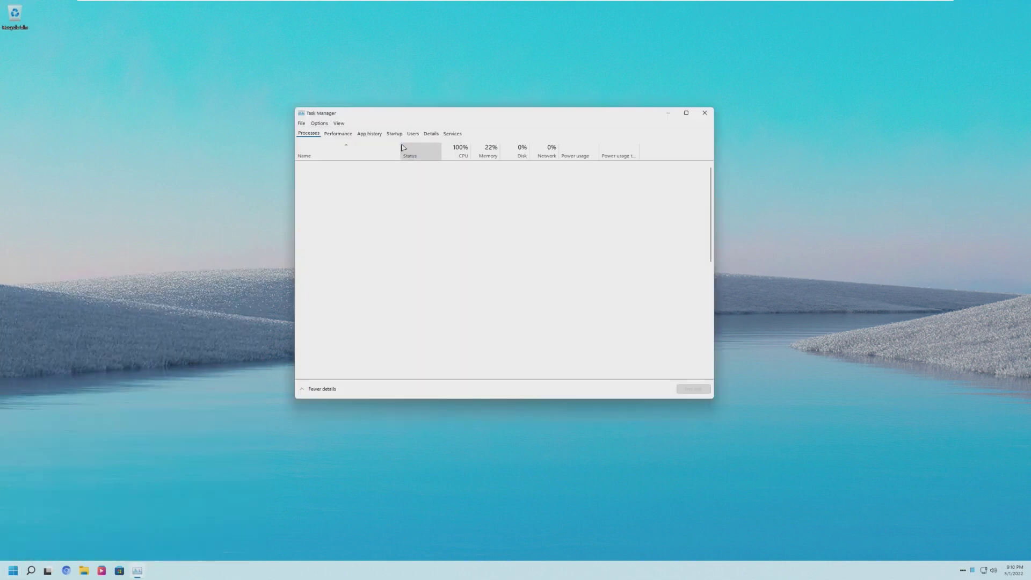
left_click(337, 134)
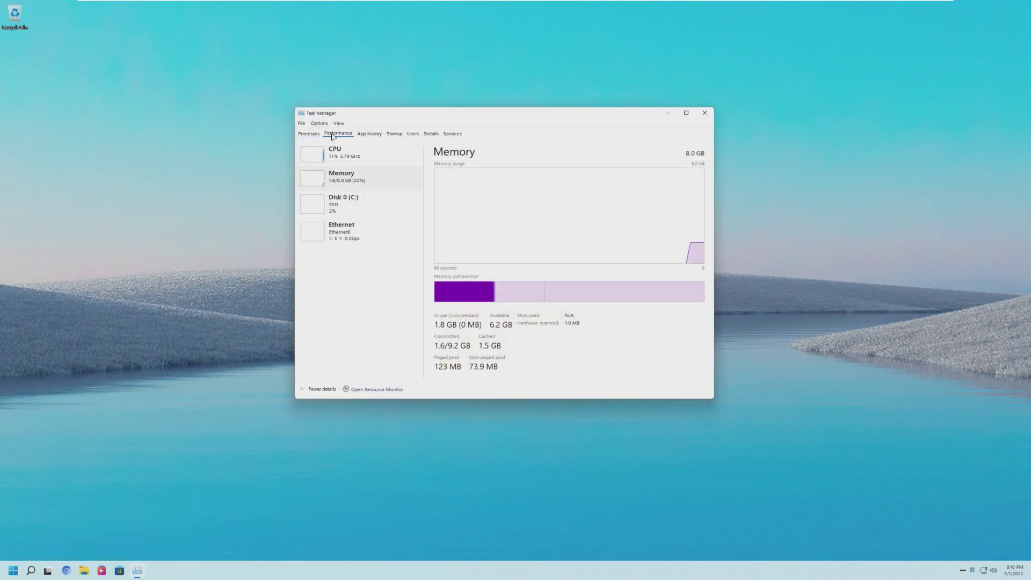
left_click(370, 134)
key("alt+F4")
key("super")
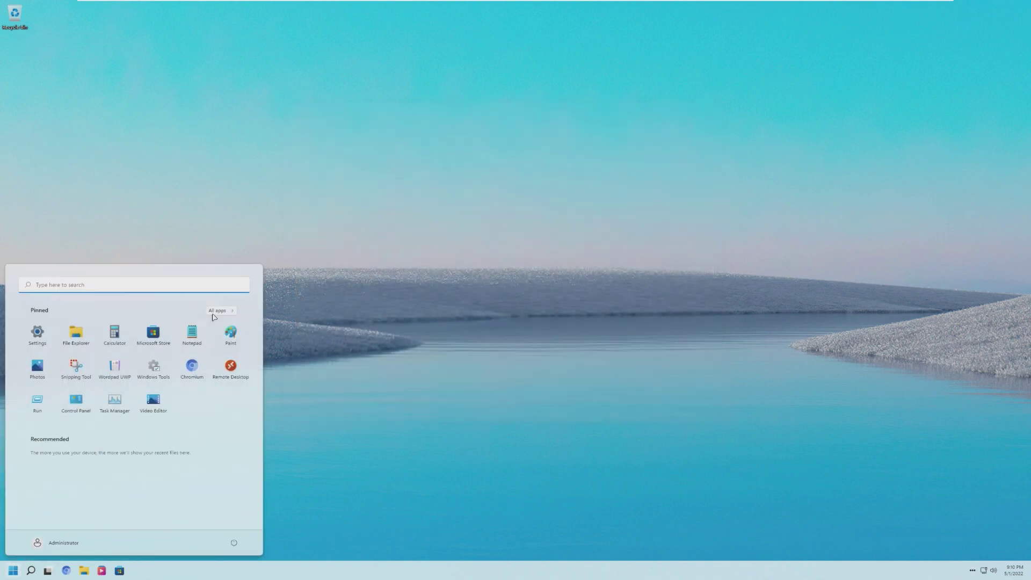
Step: Open Settings from the All apps list and go to System > About
left_click(218, 311)
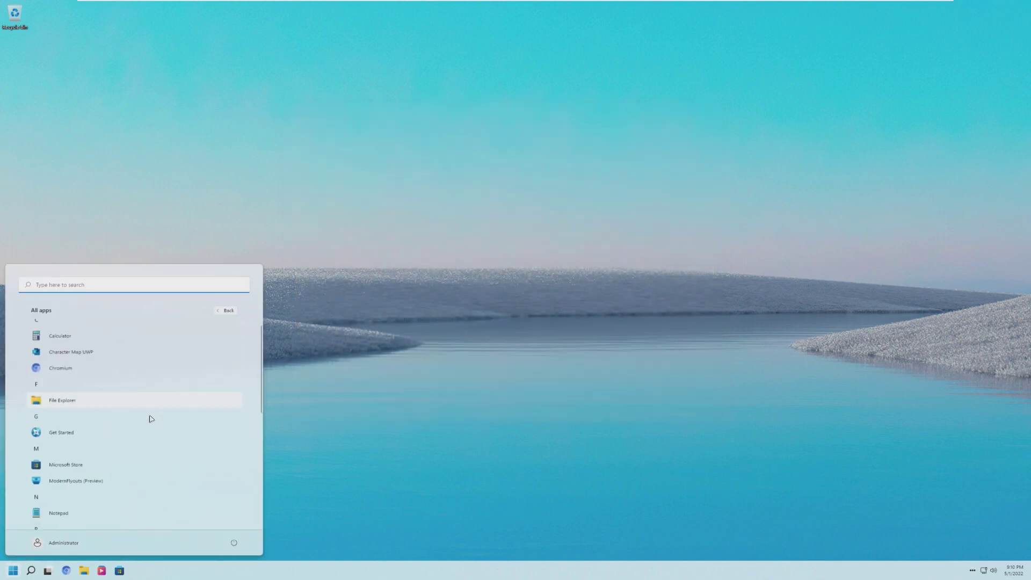
scroll(123, 435, "down", 5)
left_click(83, 398)
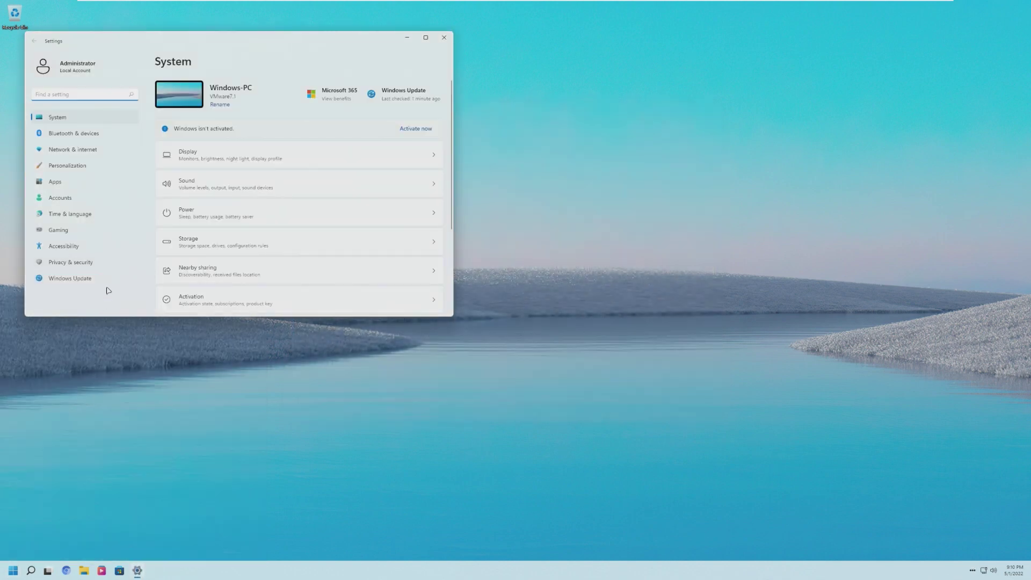
scroll(241, 267, "down", 3)
left_click(215, 297)
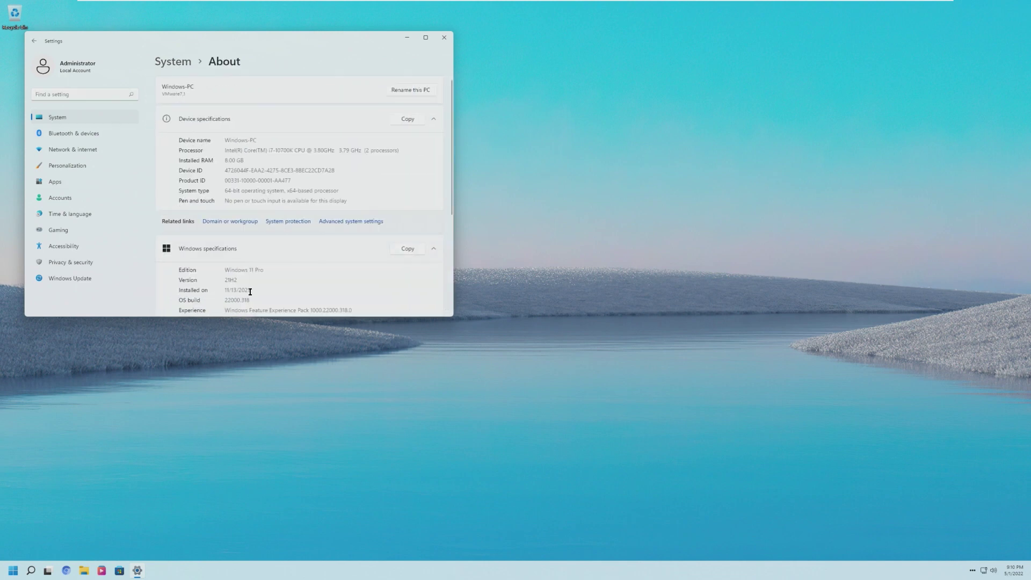
Step: Select OS build 22000.318, resume the paused Windows updates, and close Settings
scroll(256, 266, "down", 1)
double_click(242, 266)
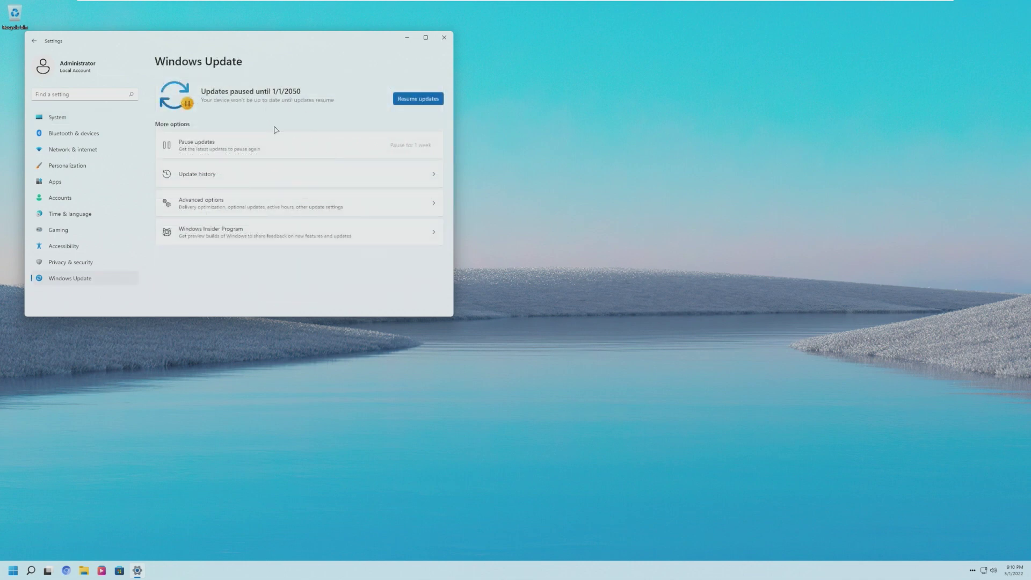
left_click(418, 98)
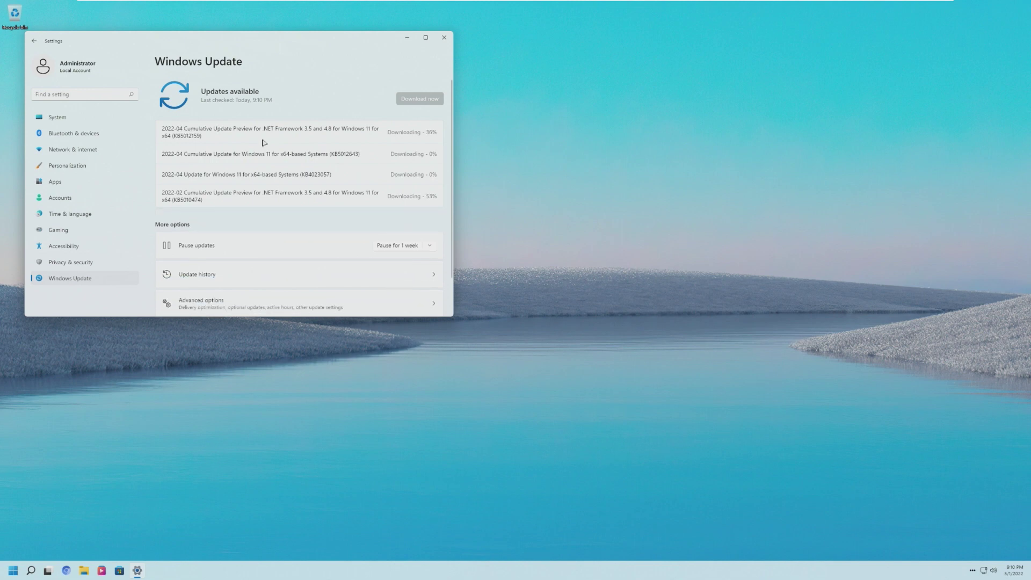
left_click(444, 37)
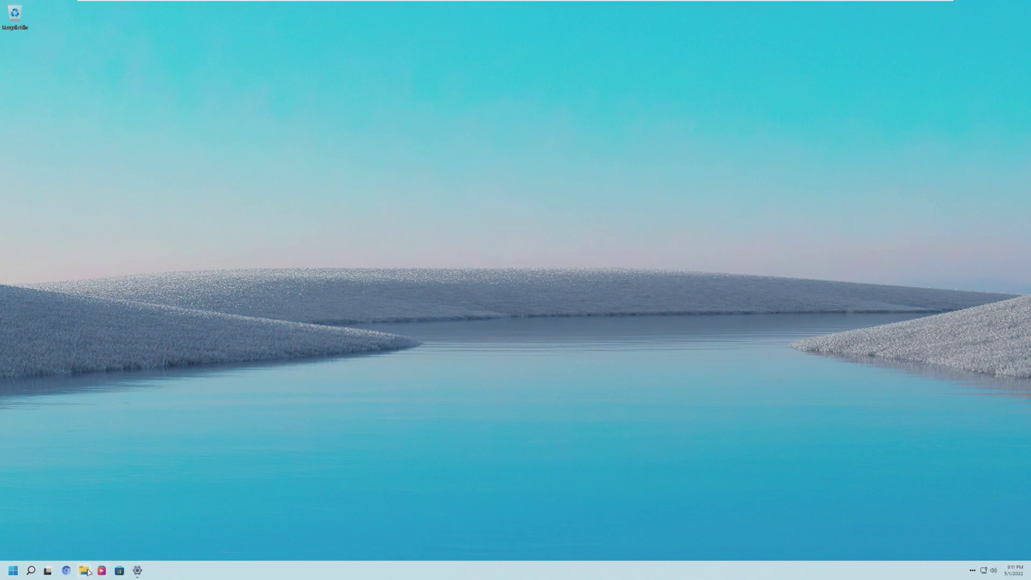
Step: Launch Rise Media Player, centre its window, and step through the feature tour to close it
left_click(13, 570)
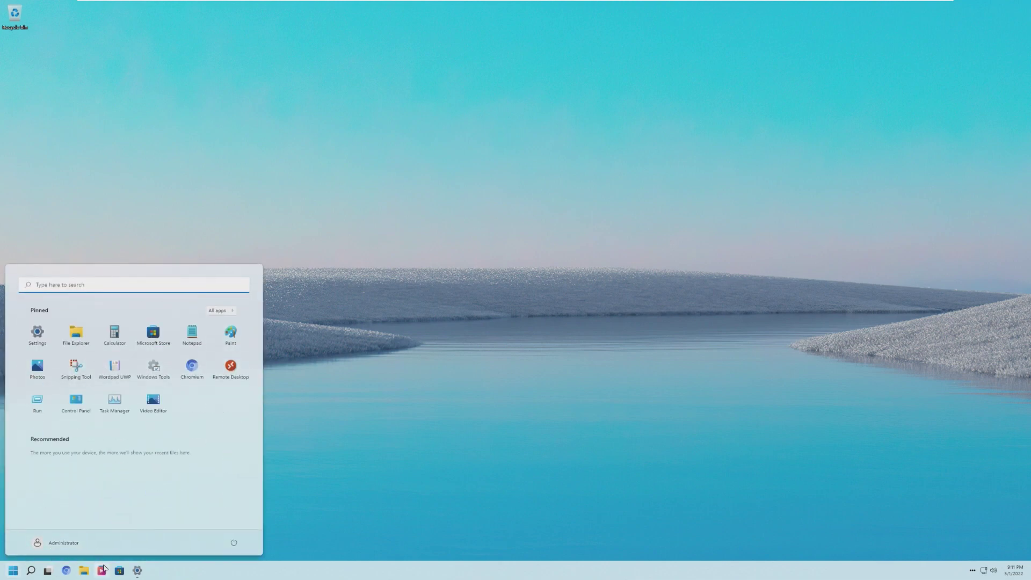
left_click(492, 129)
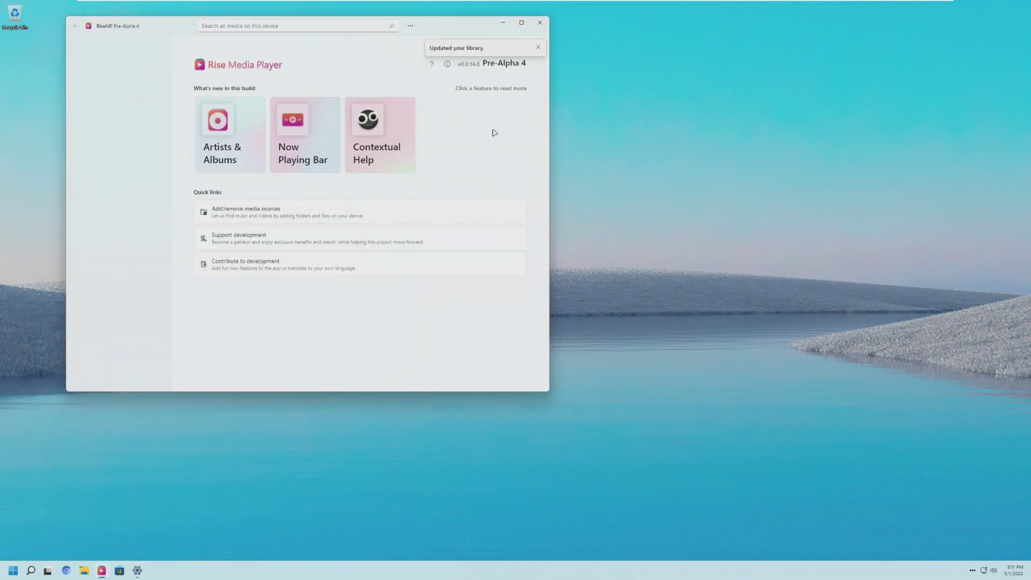
left_click_drag(155, 27, 366, 47)
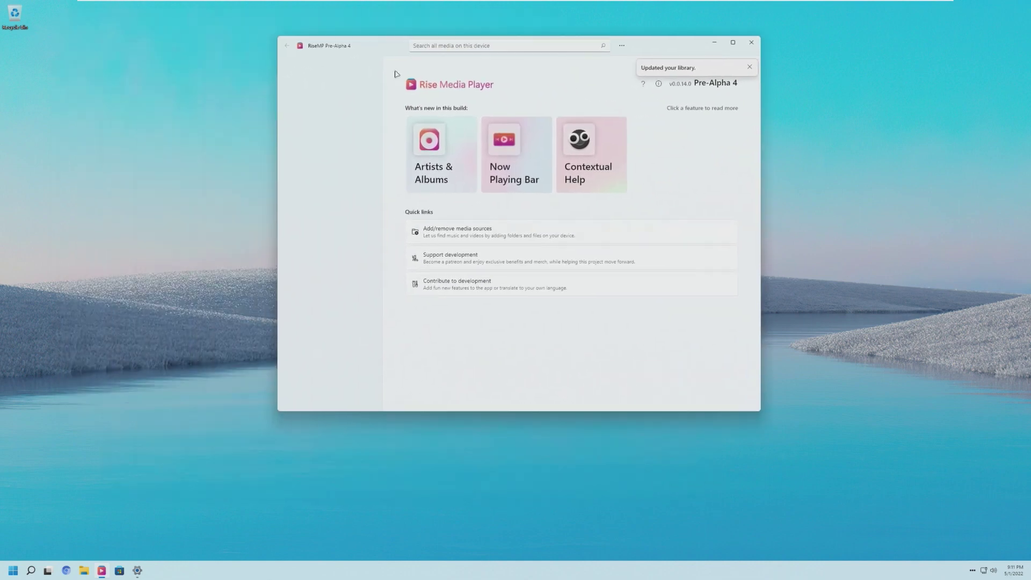
left_click(445, 173)
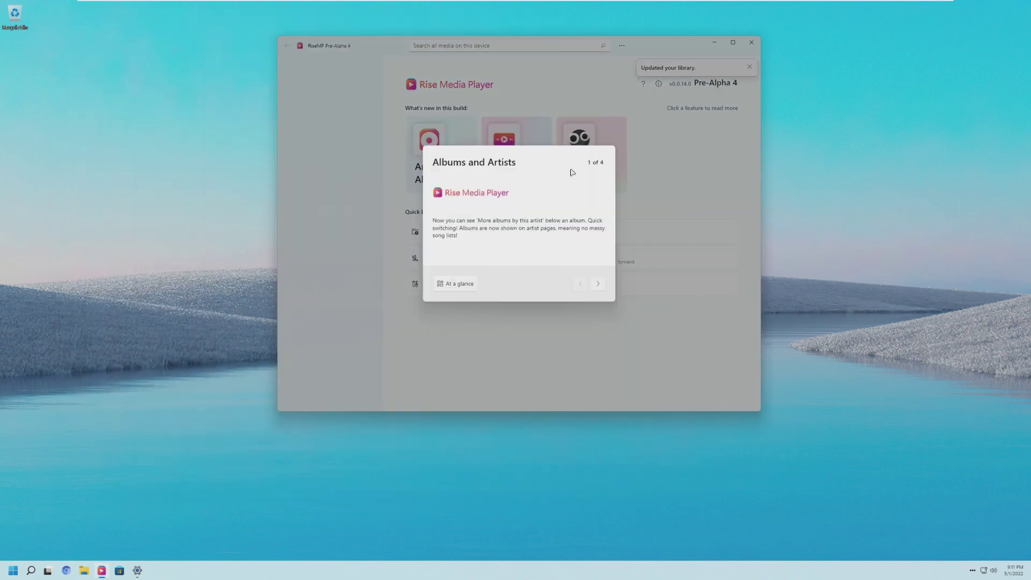
left_click(598, 284)
left_click(598, 283)
left_click(598, 284)
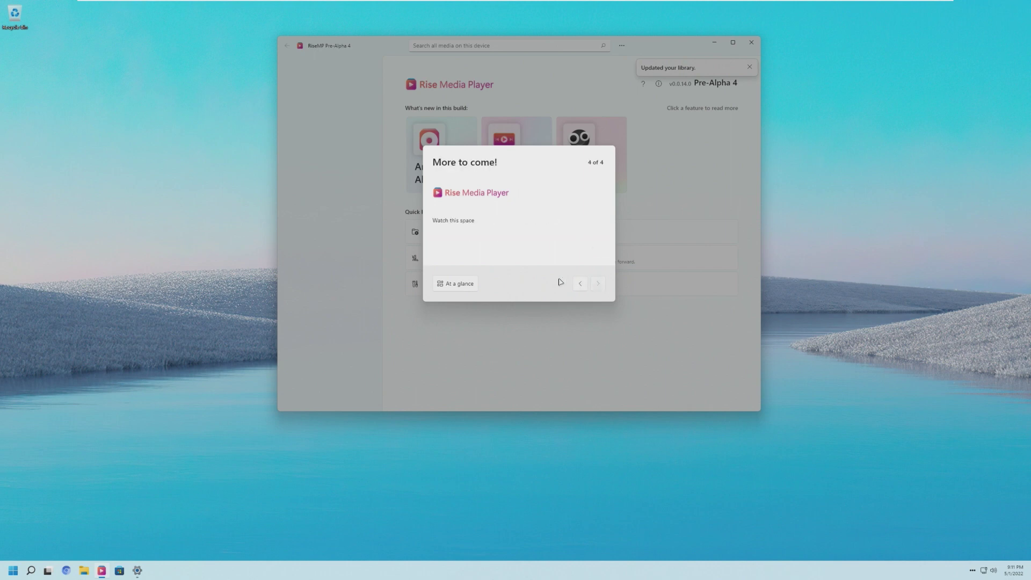
left_click(451, 286)
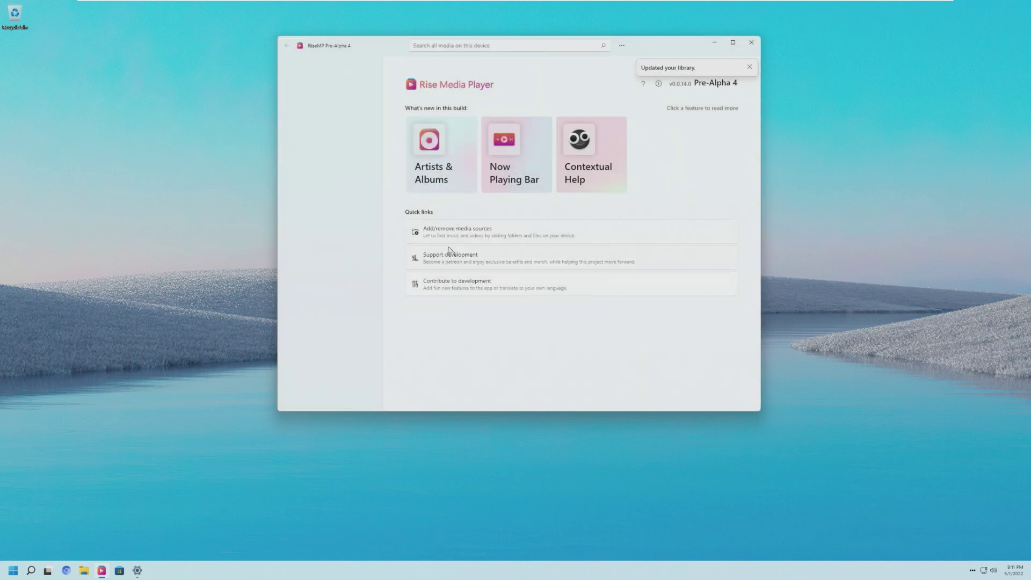
Step: Check the media source settings and version info flyout, then close Rise Media Player
left_click(457, 233)
left_click(666, 124)
left_click(749, 67)
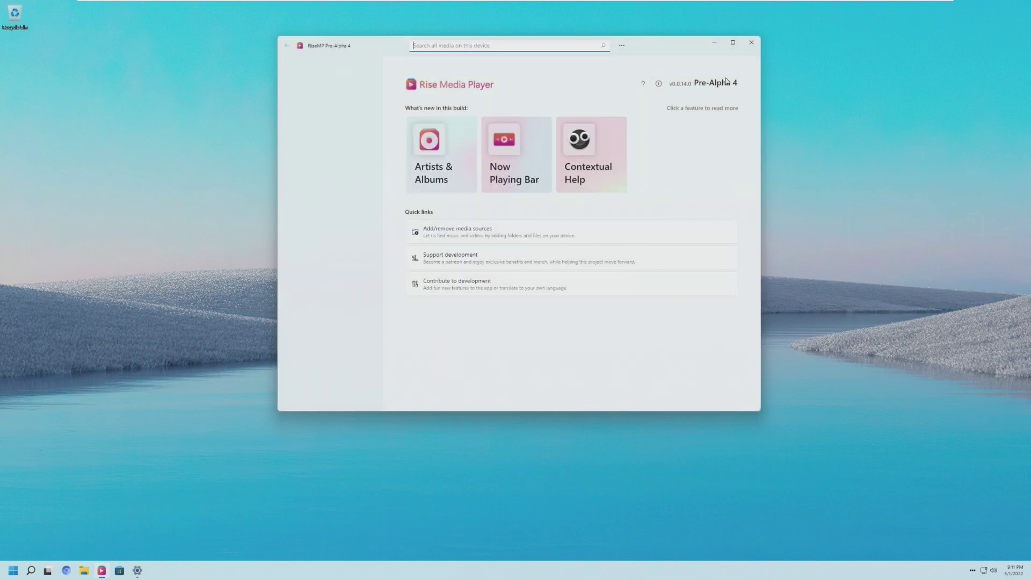
left_click(660, 84)
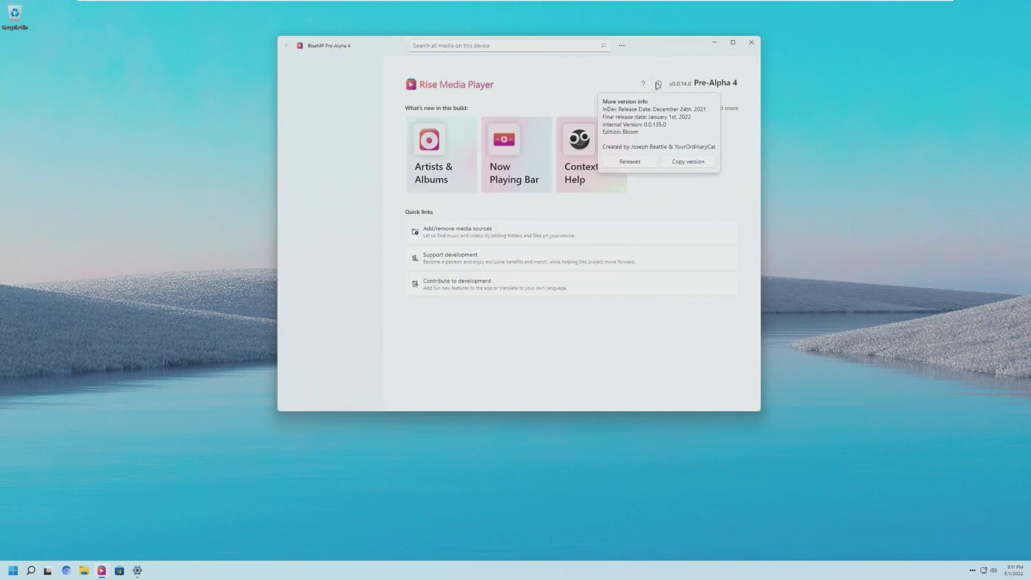
left_click(679, 219)
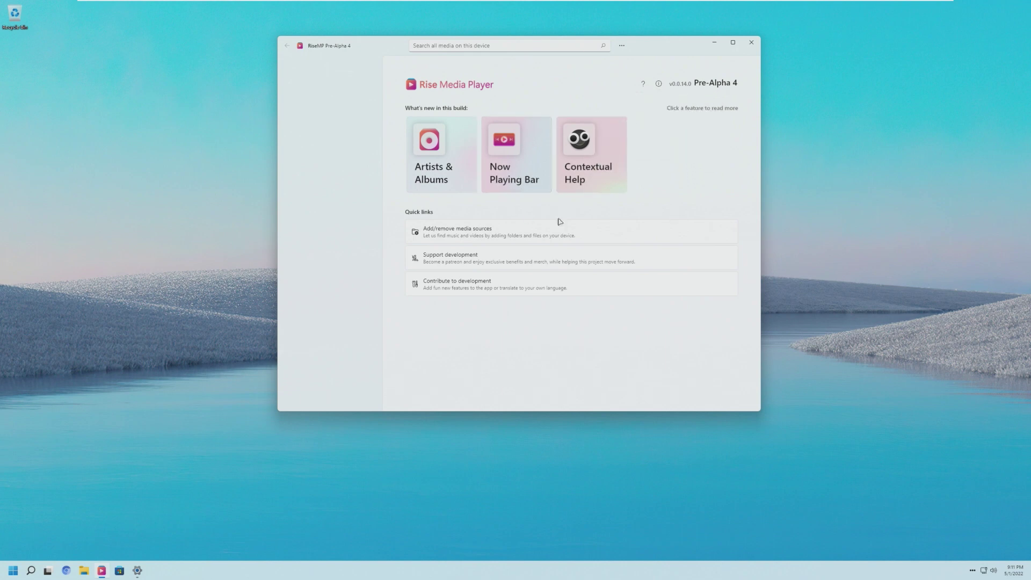
left_click(750, 44)
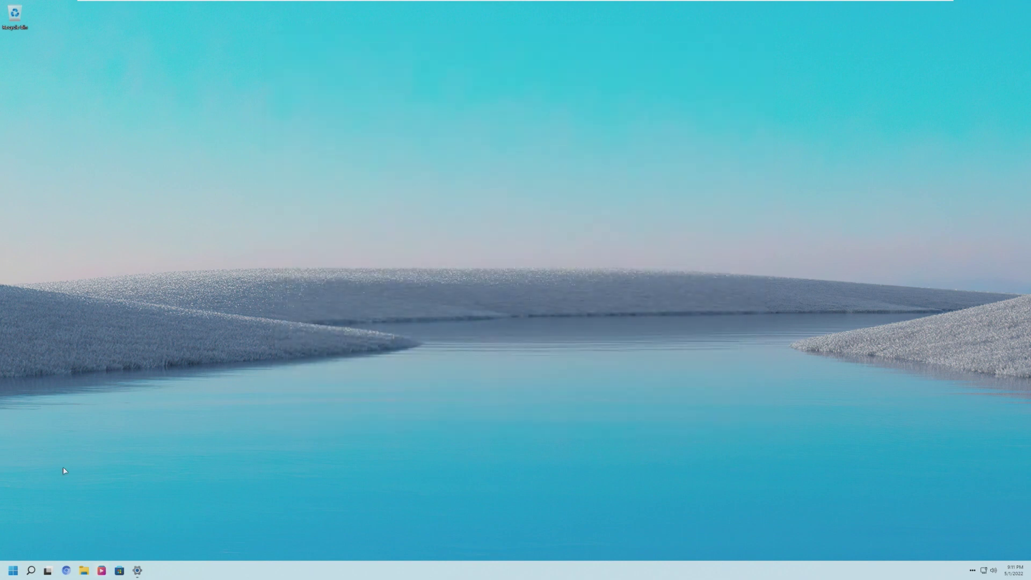
Step: Open and close Snipping Tool, then launch File Explorer on This PC and Task Manager
key("super")
left_click(230, 363)
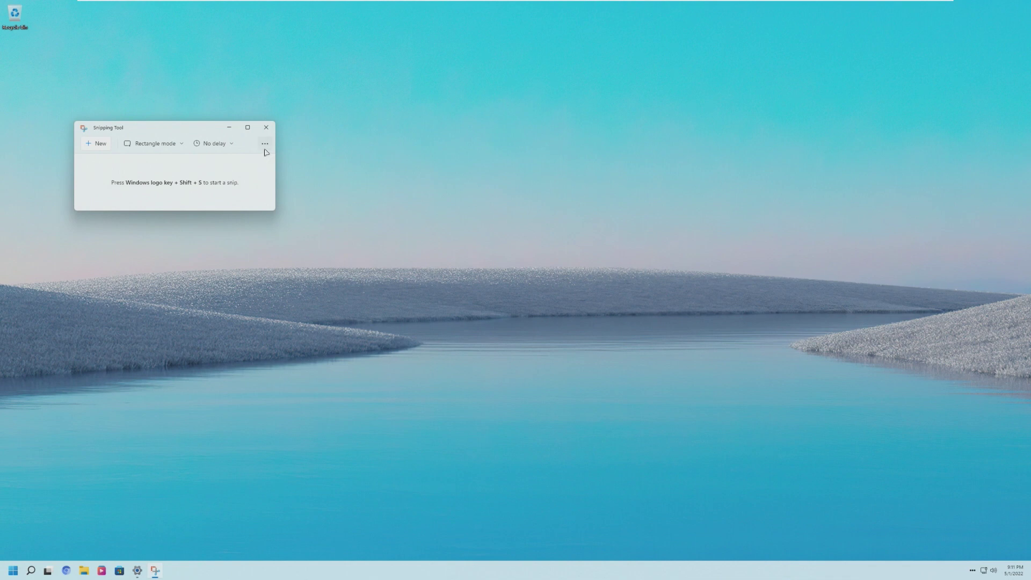
left_click(266, 127)
key("super")
left_click(77, 334)
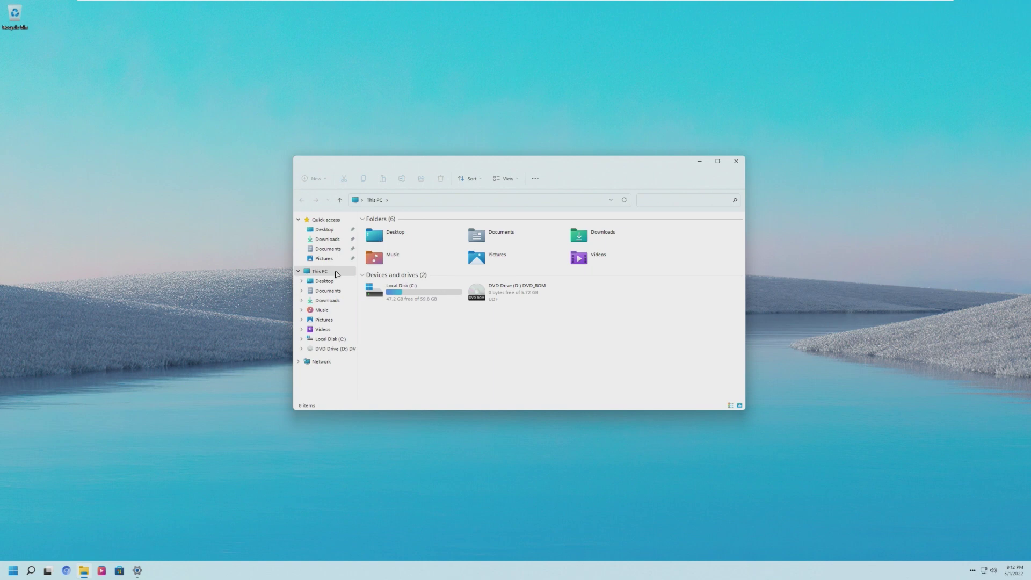
key("ctrl+shift+Escape")
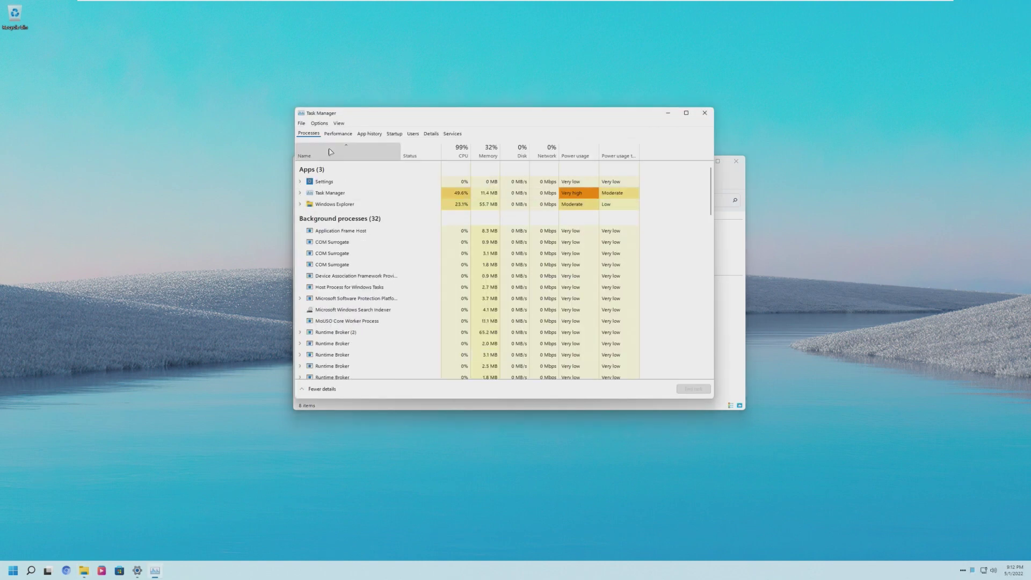
Step: Close the File Explorer window from the taskbar and bring Task Manager to the front
right_click(326, 570)
left_click(316, 543)
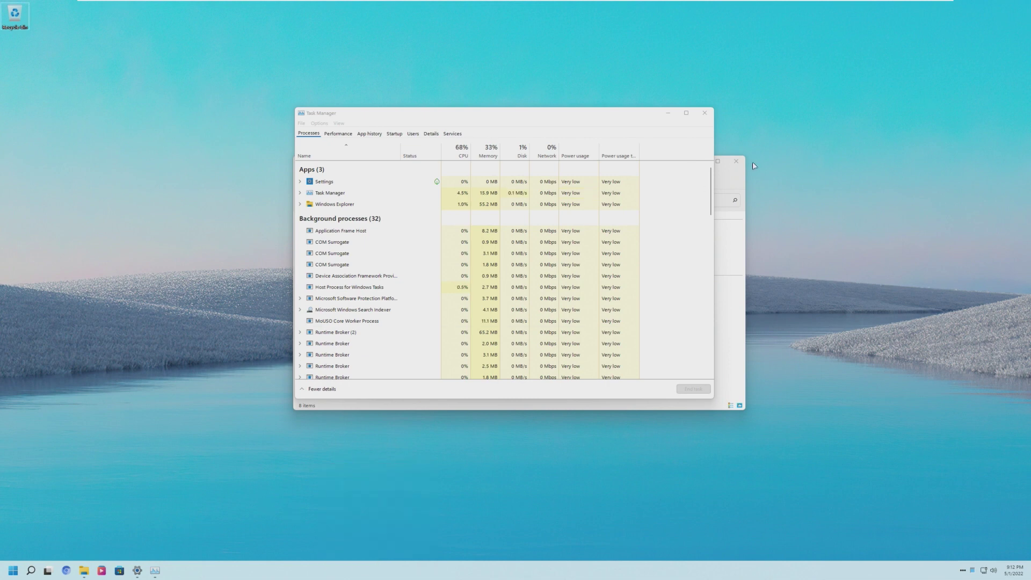
right_click(276, 563)
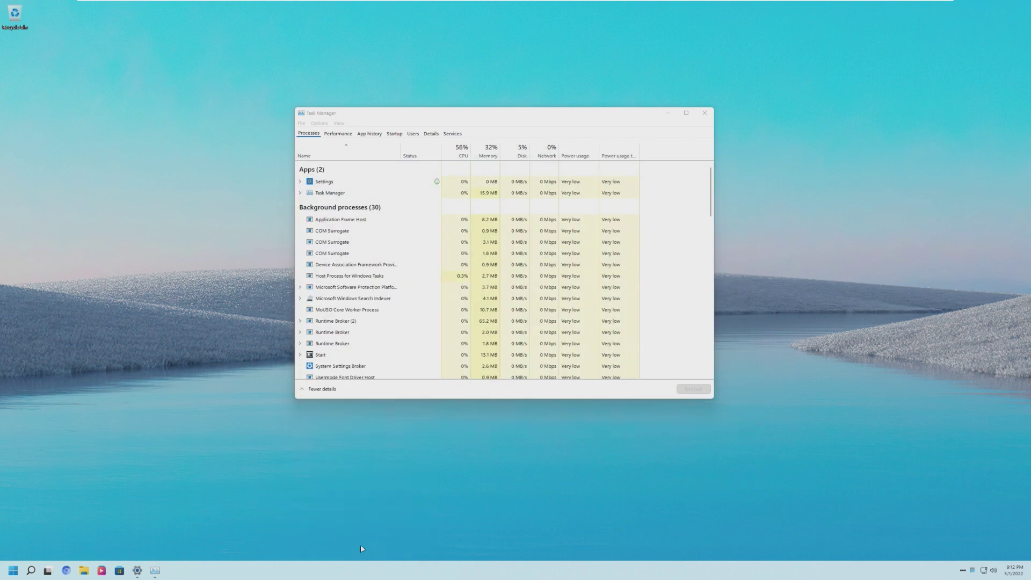
right_click(362, 568)
left_click(386, 528)
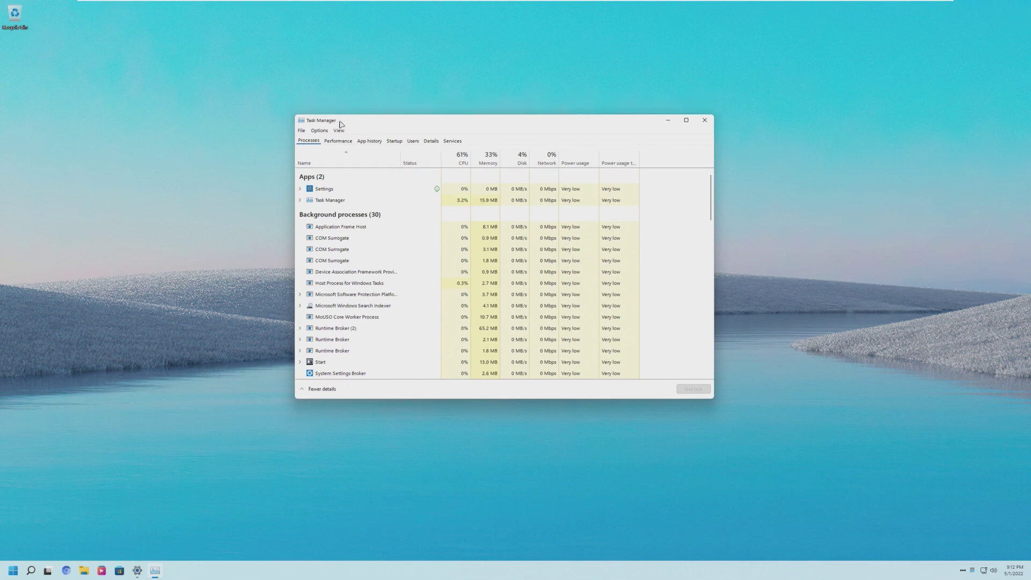
Step: Move Task Manager, view its Memory performance page, close it, and open Windows Update settings
left_click_drag(341, 114, 291, 98)
left_click(285, 119)
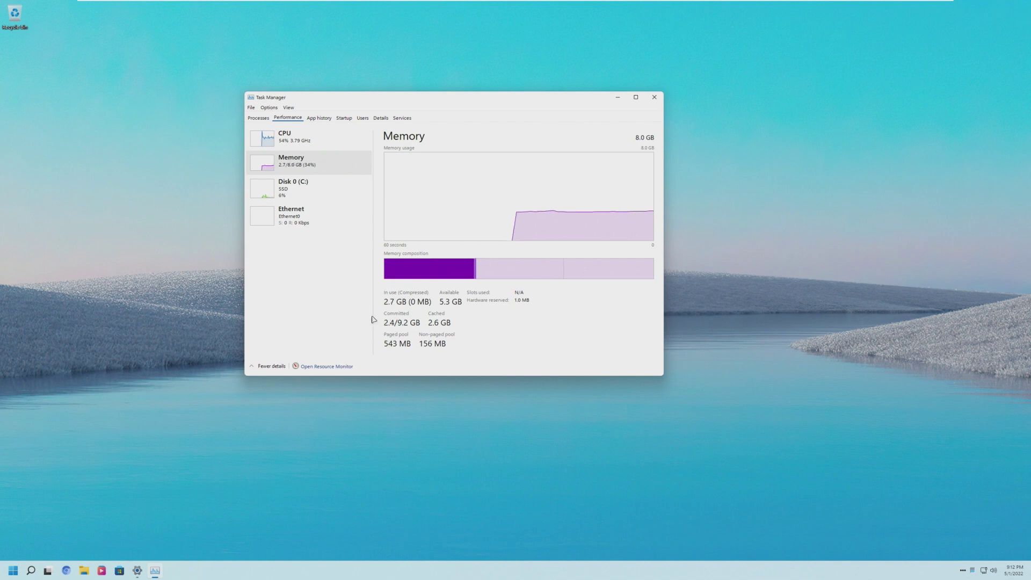
left_click(655, 96)
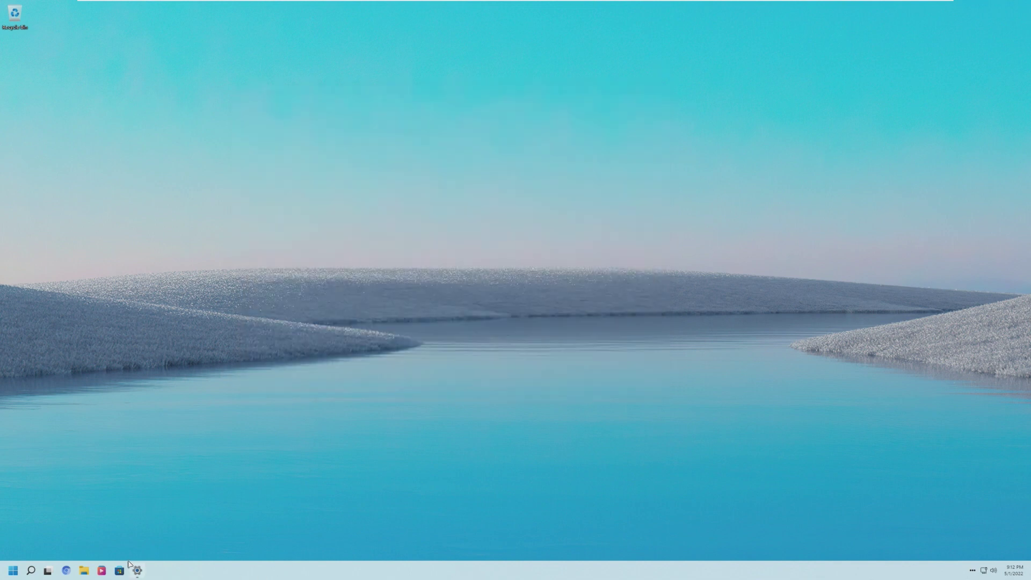
left_click(136, 570)
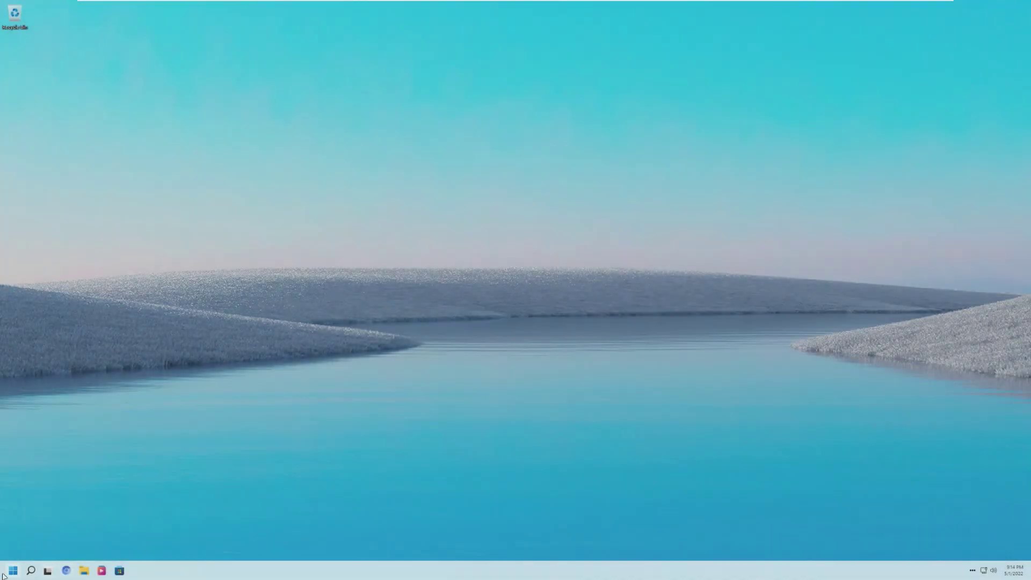
Step: Once updates finish installing, show the Start menu's alphabetical All apps list
left_click(13, 571)
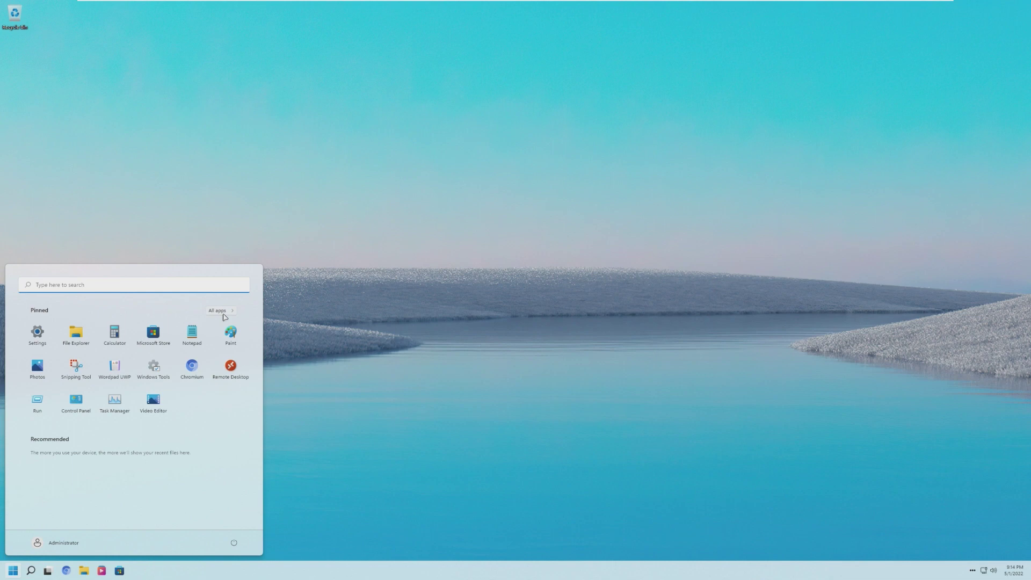
left_click(220, 311)
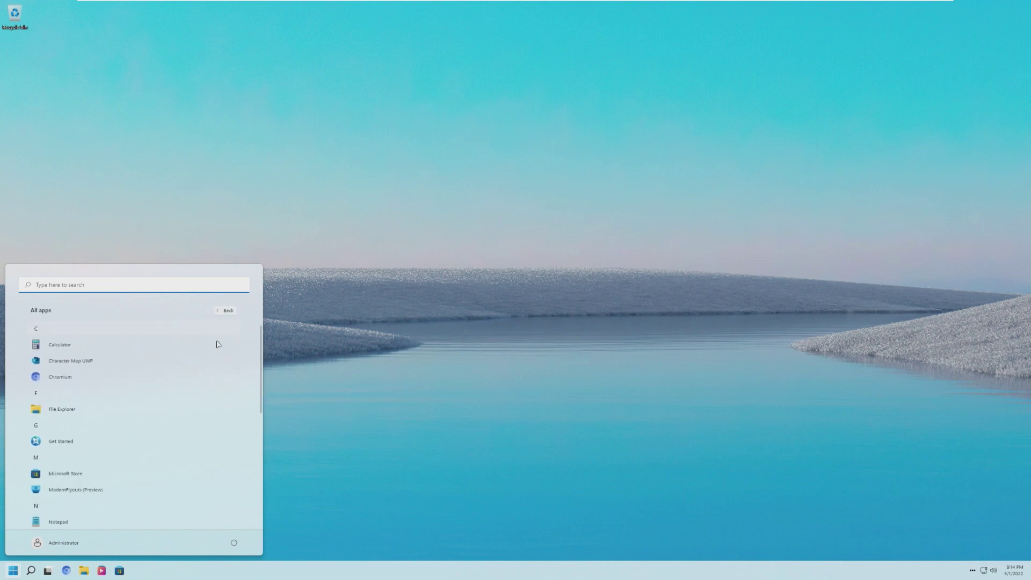
Step: Launch Settings, view System > About, then open Windows Update's history of three quality updates
scroll(157, 487, "down", 3)
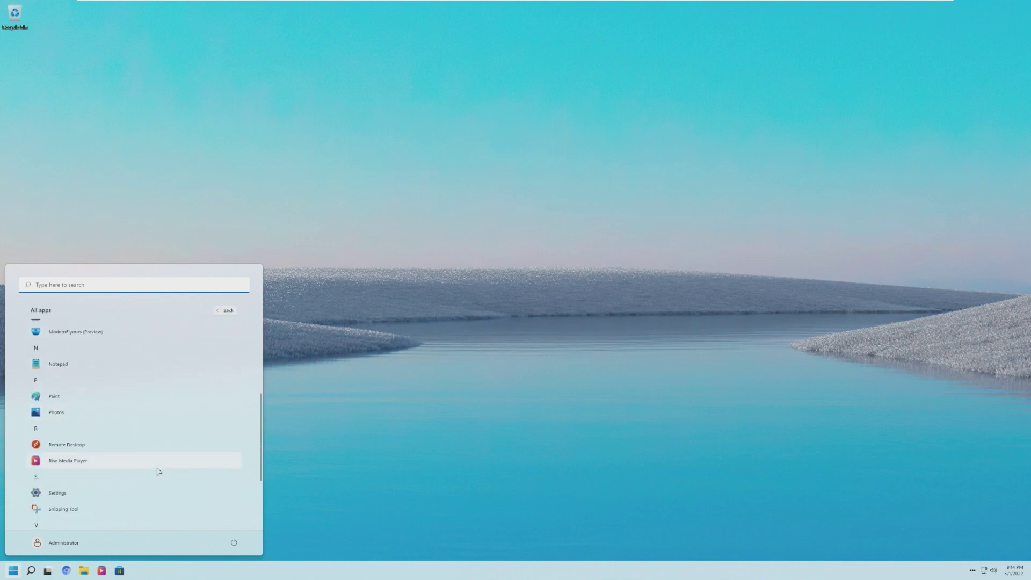
left_click(161, 491)
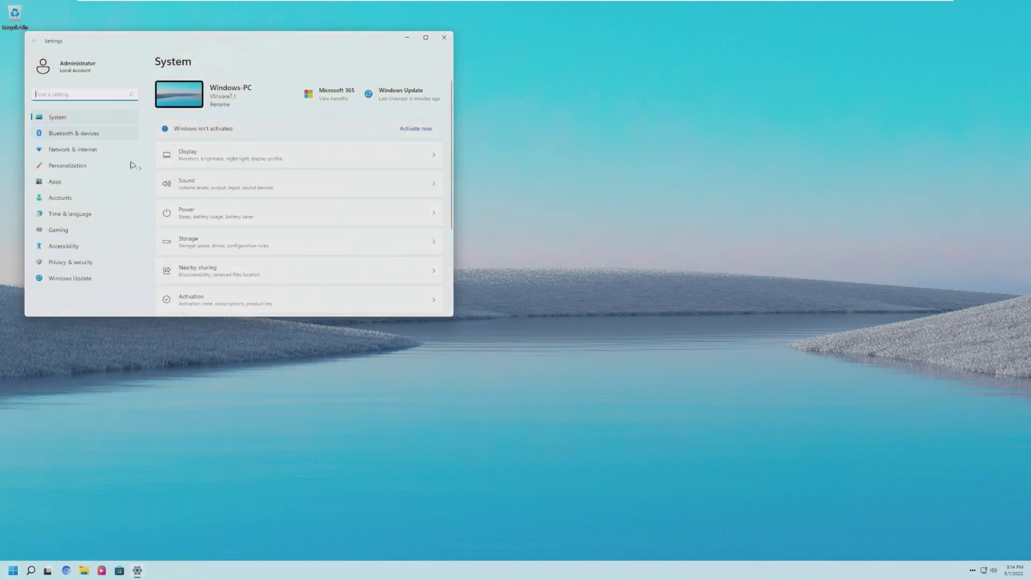
scroll(226, 279, "down", 5)
left_click(230, 295)
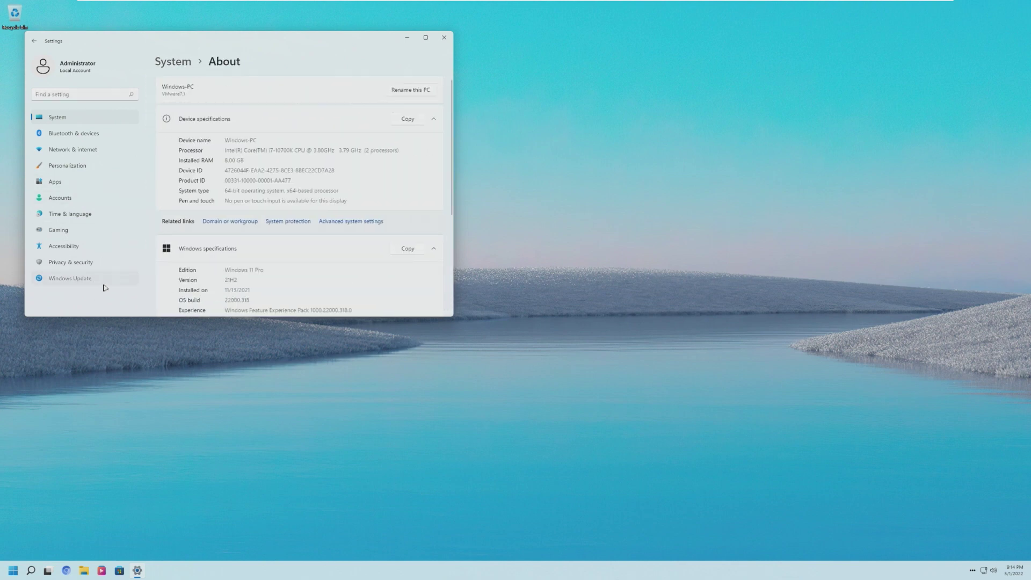
left_click(81, 279)
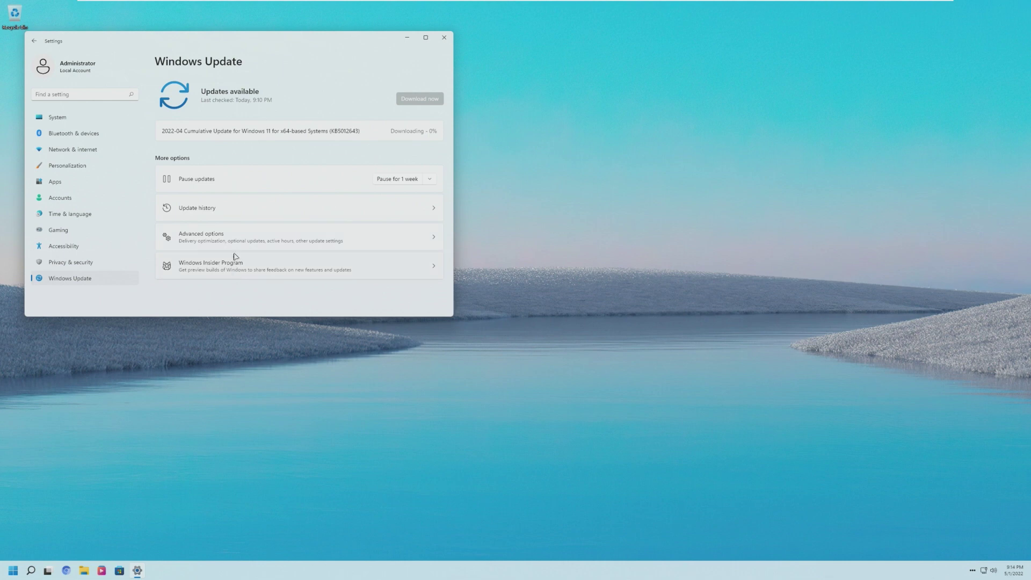
left_click(226, 210)
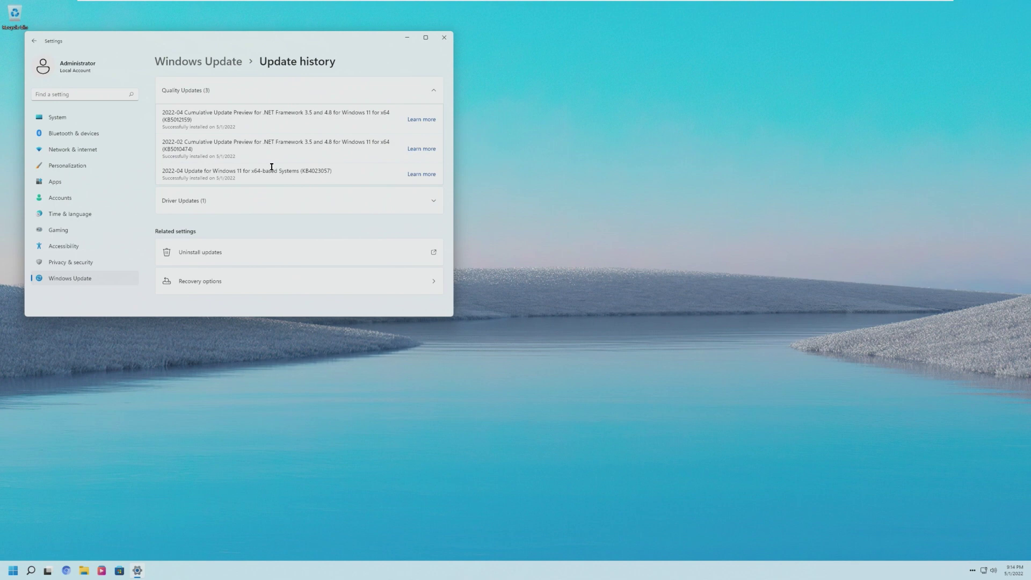
Step: Close Settings, glance at the Administrator account options, and launch File Explorer from Start
left_click(444, 37)
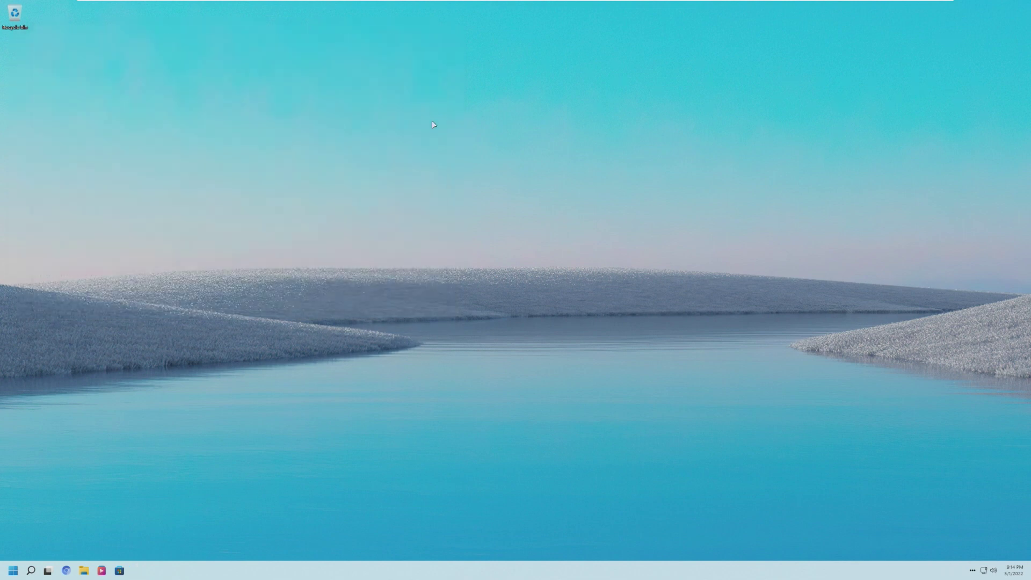
left_click(13, 570)
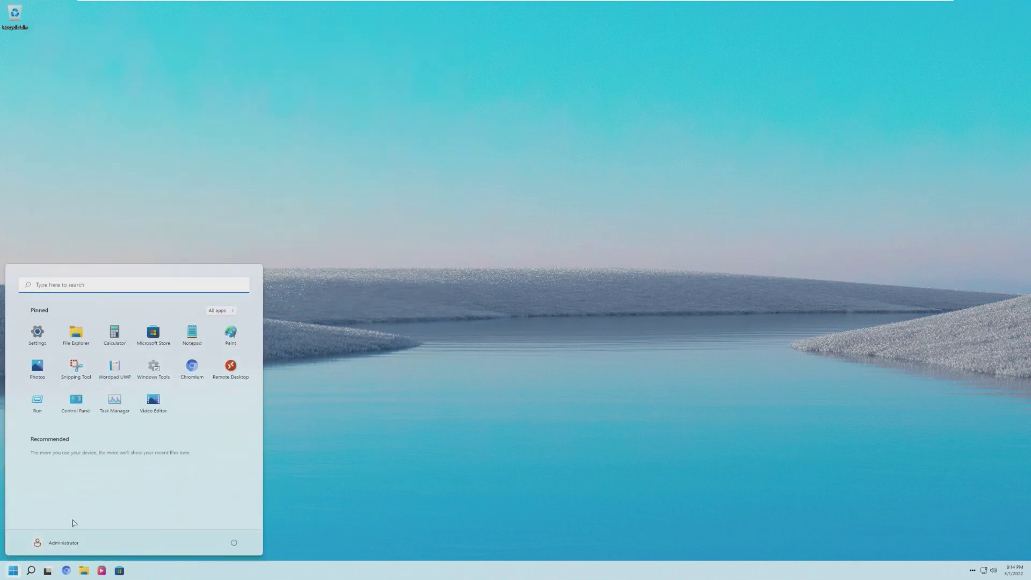
left_click(54, 543)
key("Escape")
left_click(76, 333)
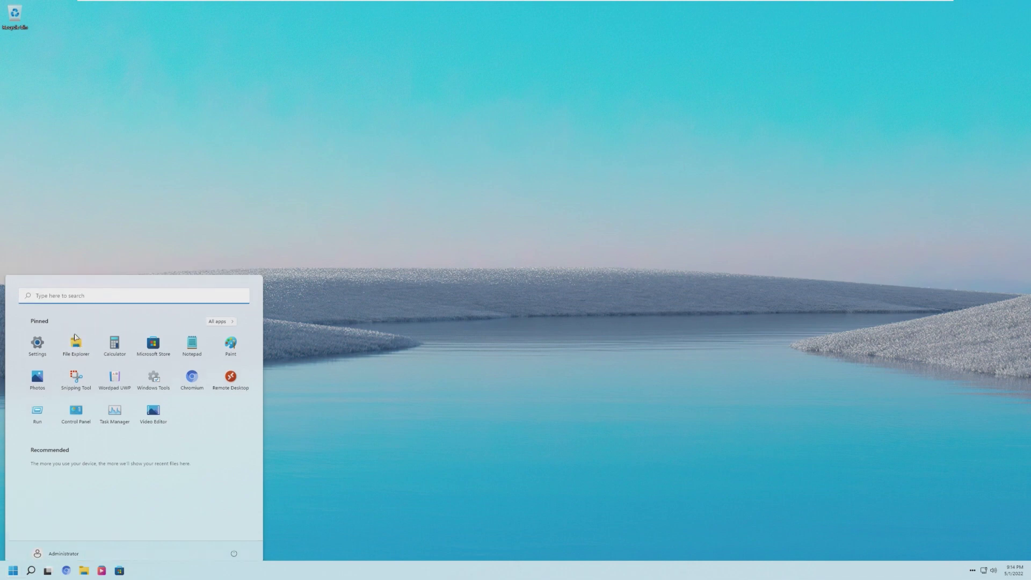
Step: Open Local Disk (C:), change its layout, then visit Desktop, Documents and Downloads
double_click(390, 291)
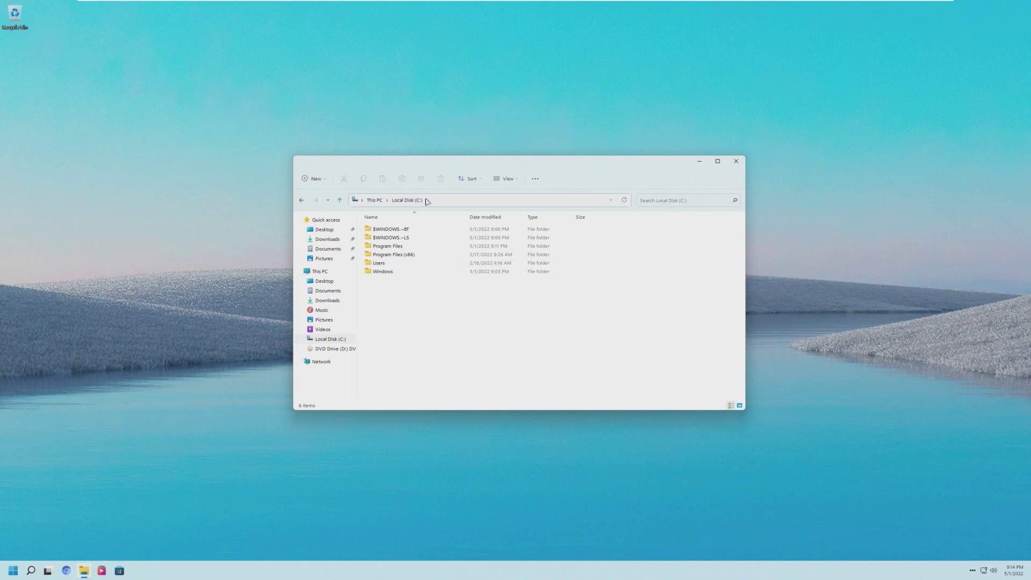
left_click(507, 178)
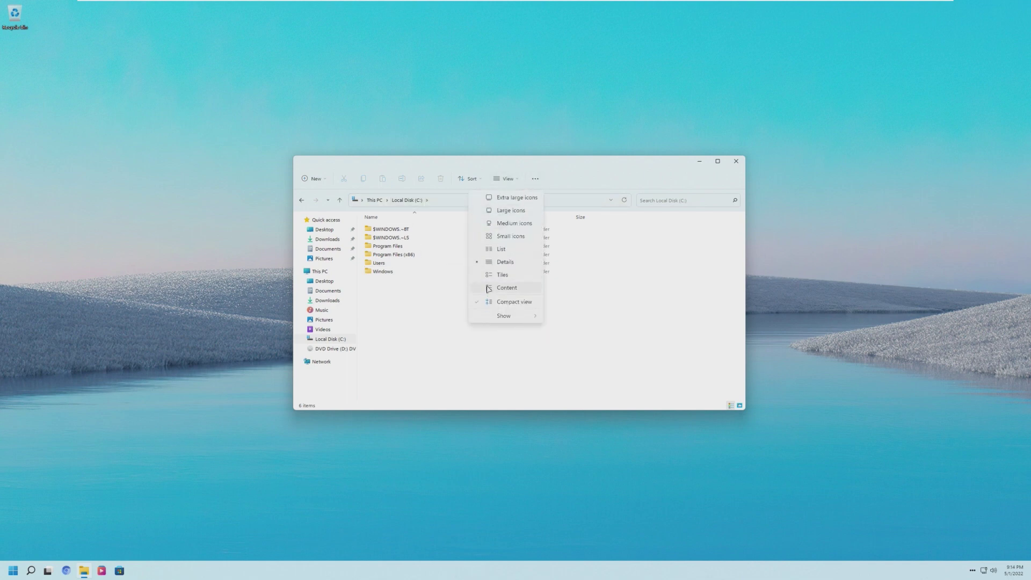
left_click(493, 281)
left_click(317, 230)
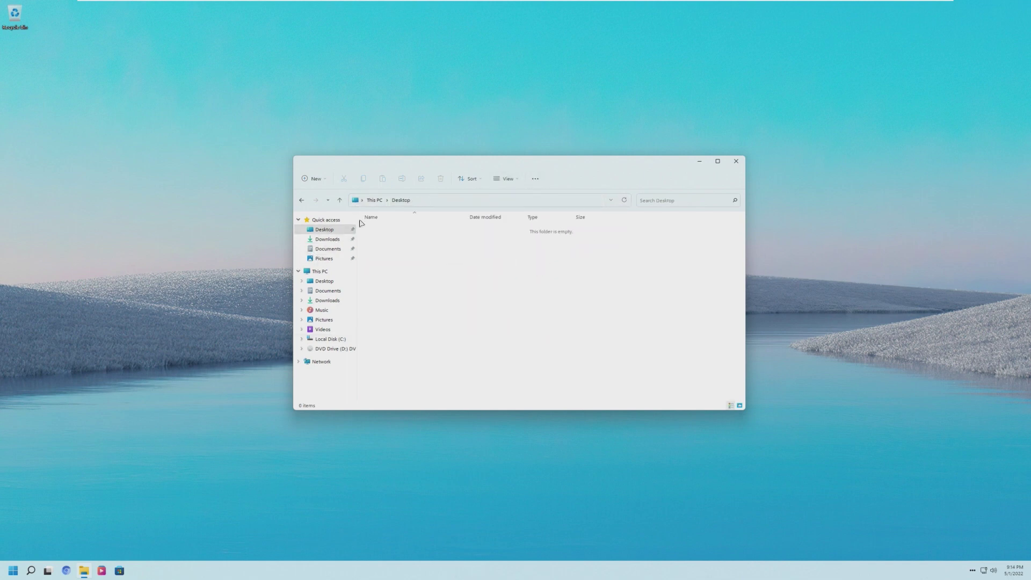
left_click(314, 292)
left_click(323, 300)
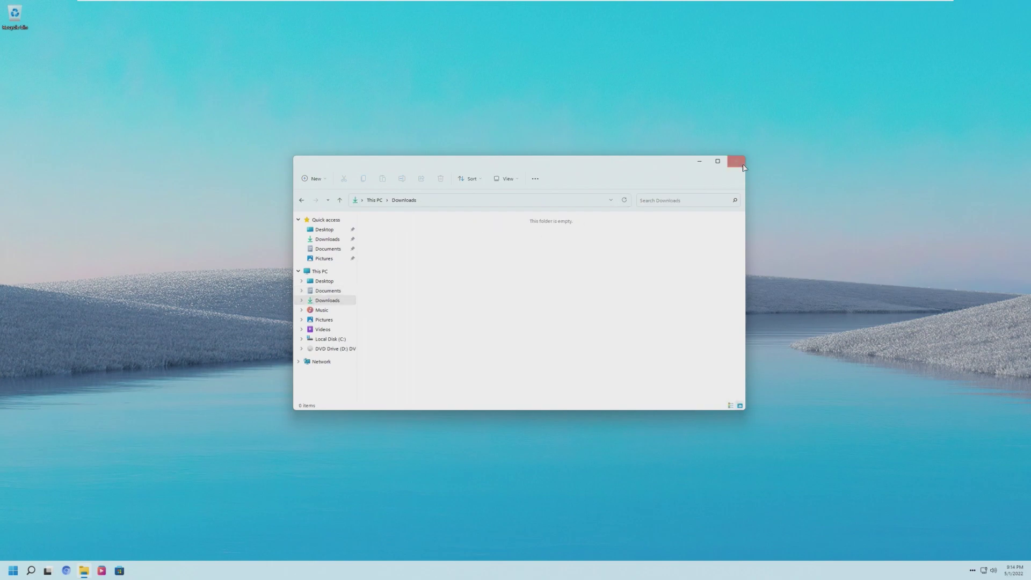